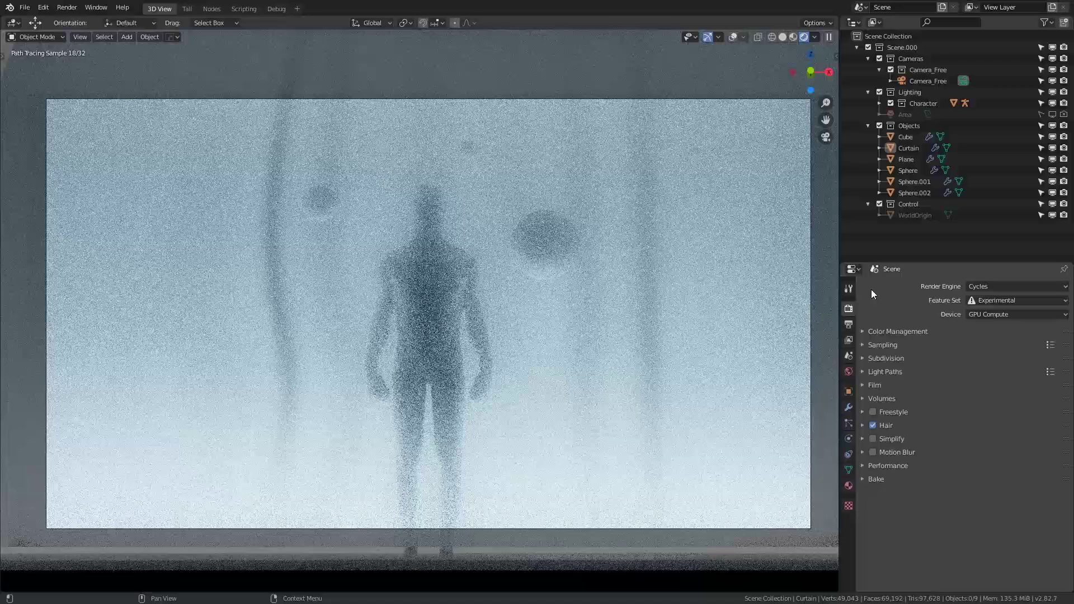
# Change the figure-and-curtain scene's Render Engine from Cycles to Eevee
pyautogui.click(971, 285)
pyautogui.click(973, 300)
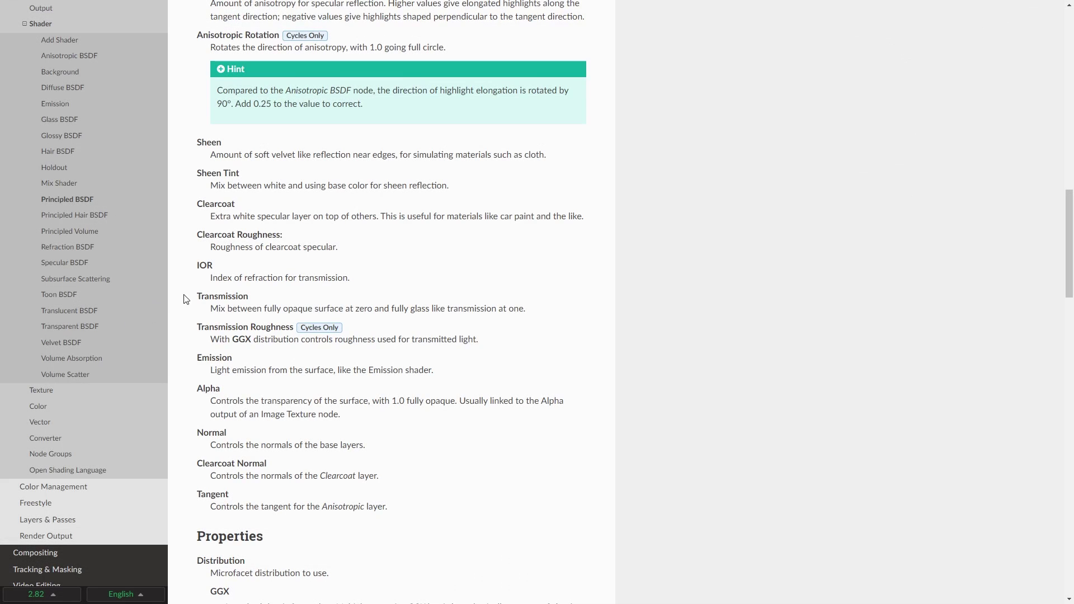
# Highlight the Transmission descriptions in the Blender manual
pyautogui.moveTo(194, 293); pyautogui.dragTo(483, 339)
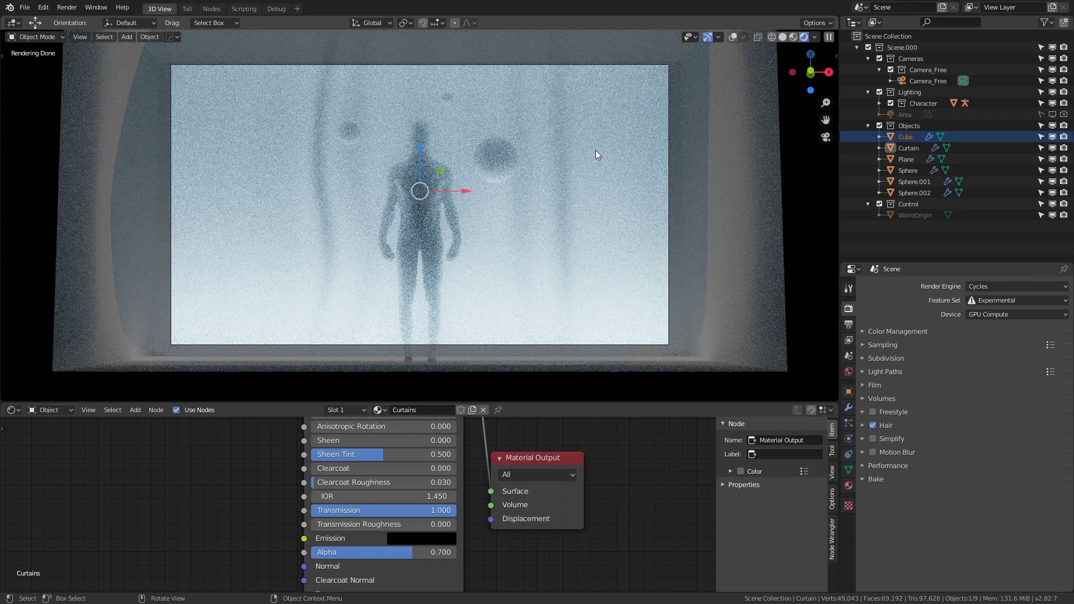
pyautogui.hotkey('alt', 'a')
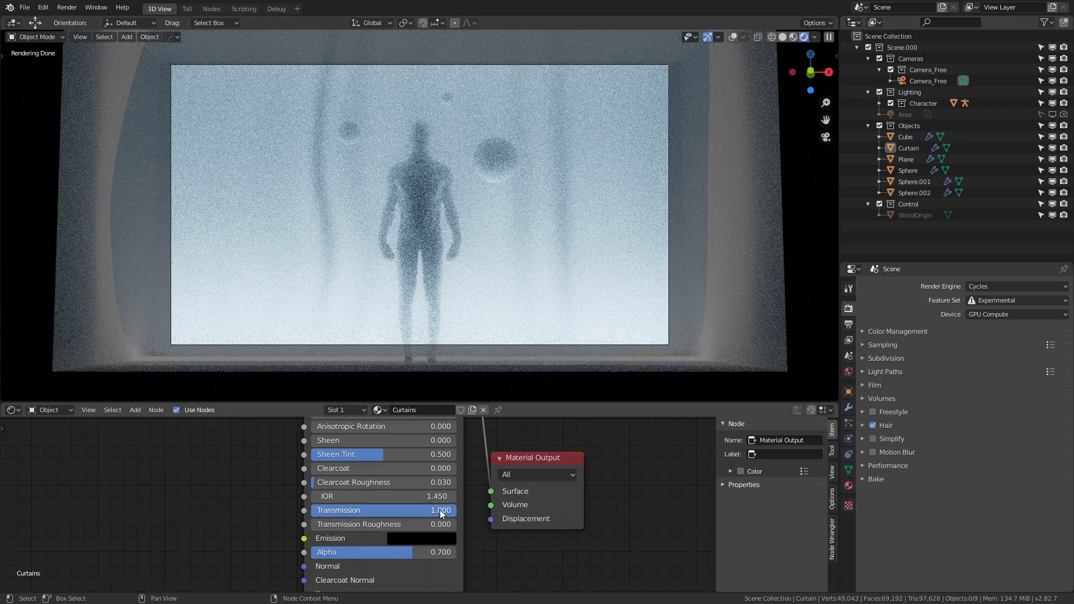
# Take the curtain's Transmission to zero and back to full, then set Alpha to 1.0
pyautogui.moveTo(450, 513); pyautogui.dragTo(308, 510)
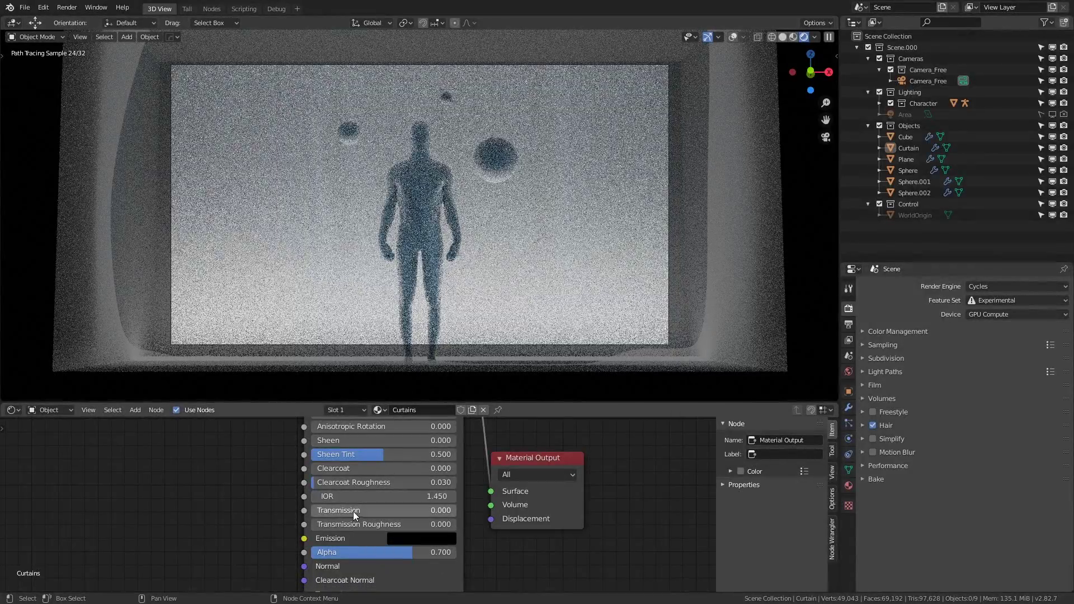
pyautogui.moveTo(353, 511)
pyautogui.mouseDown()
pyautogui.moveTo(441, 518)
pyautogui.moveTo(464, 553)
pyautogui.mouseUp()
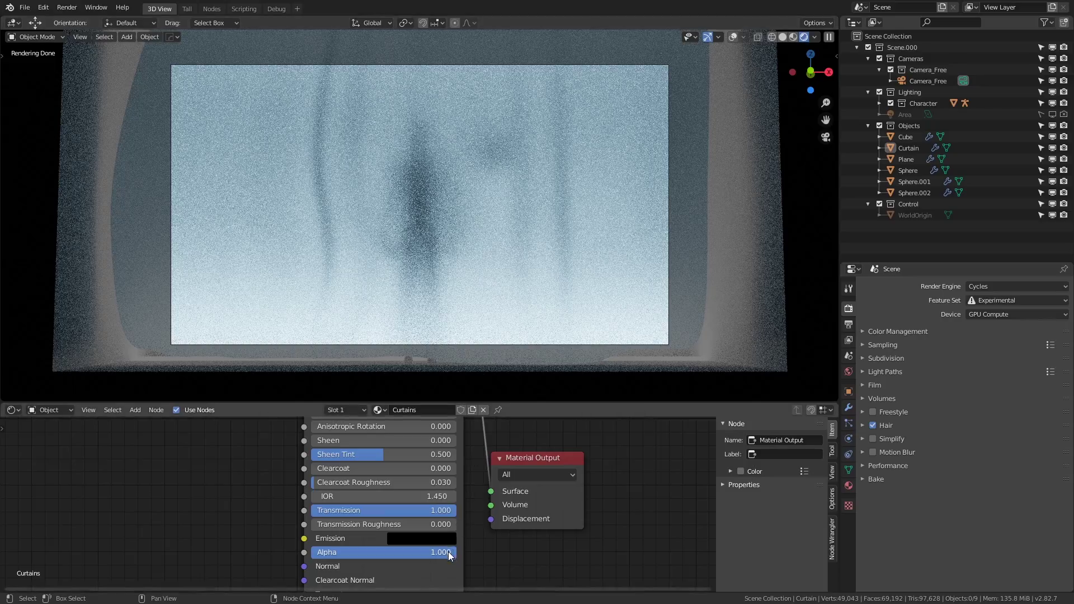
pyautogui.moveTo(448, 552); pyautogui.dragTo(405, 552)
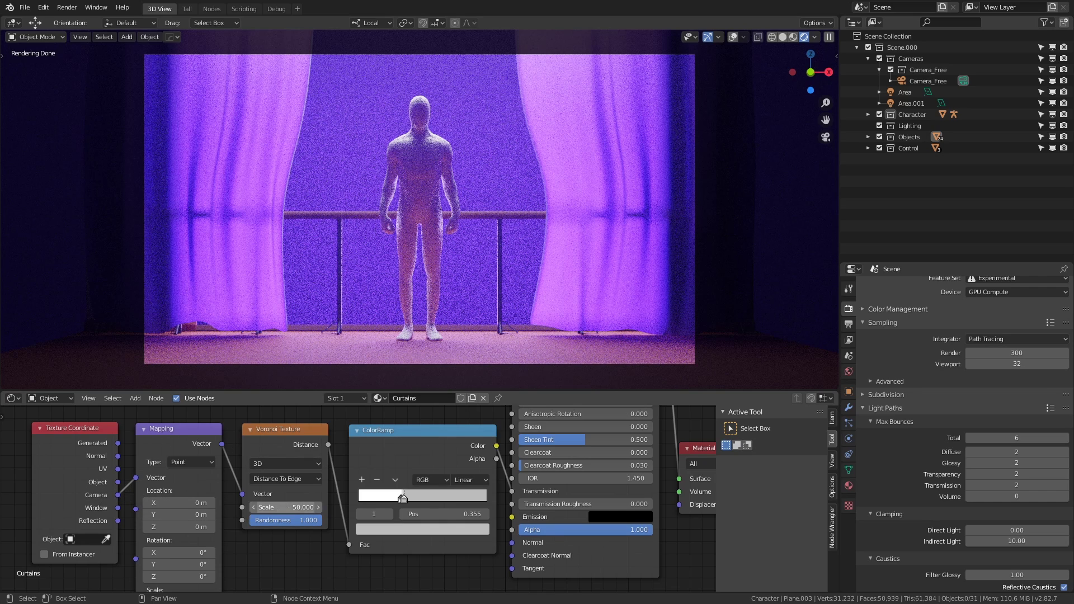
# Set the Voronoi Texture node's Scale to 2 and Randomness to 0
pyautogui.click(285, 507)
pyautogui.write('2')
pyautogui.press('Tab')
pyautogui.write('0')
pyautogui.press('Return')
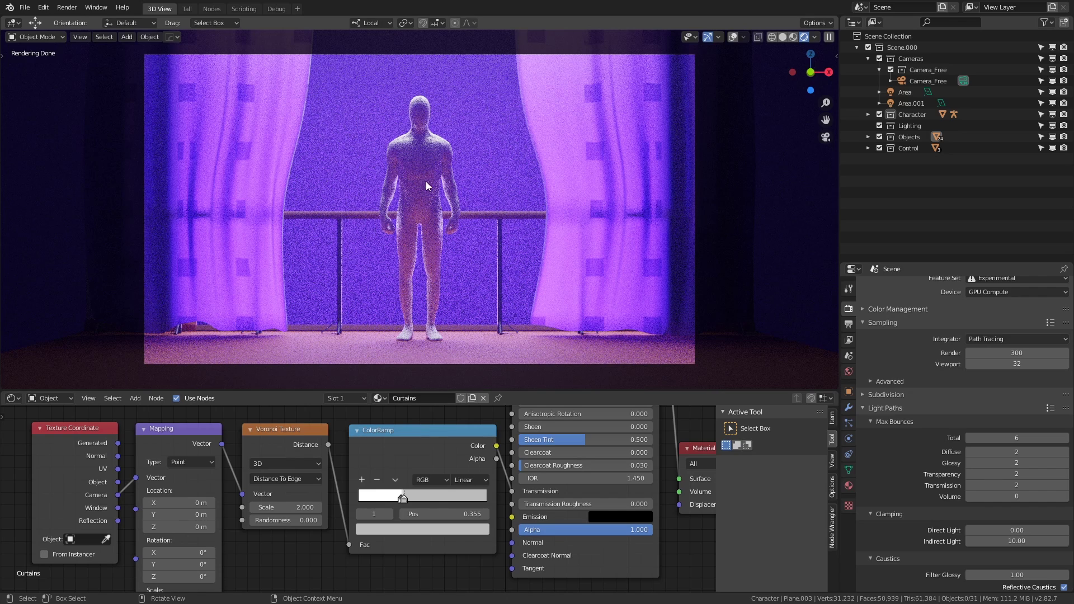
# Switch the viewport to solid shading and select the area lights to show their settings
pyautogui.press('KP_0')
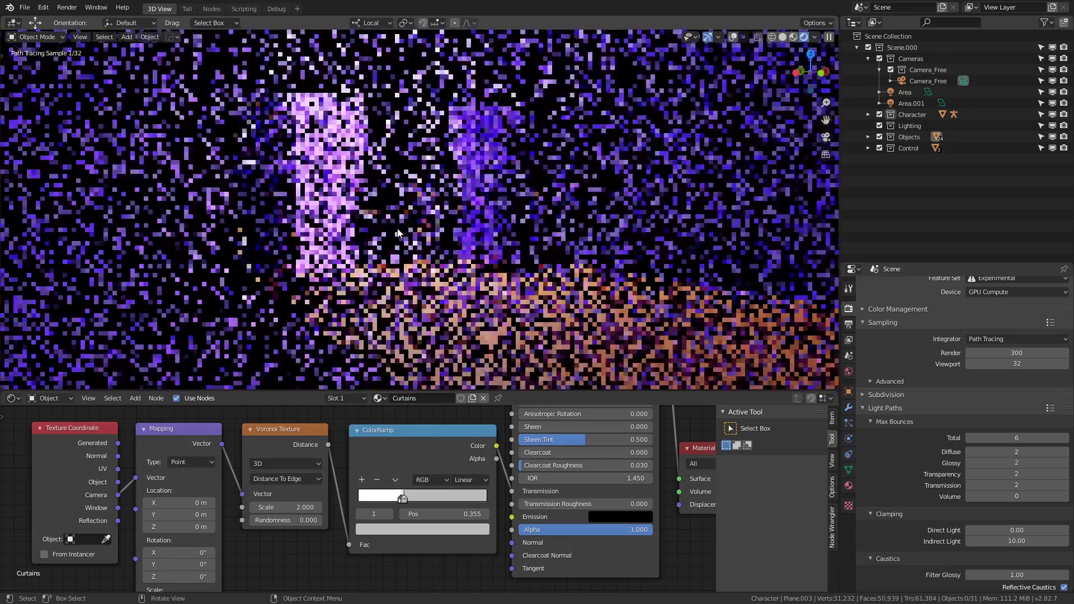
pyautogui.press('z')
pyautogui.click(482, 229)
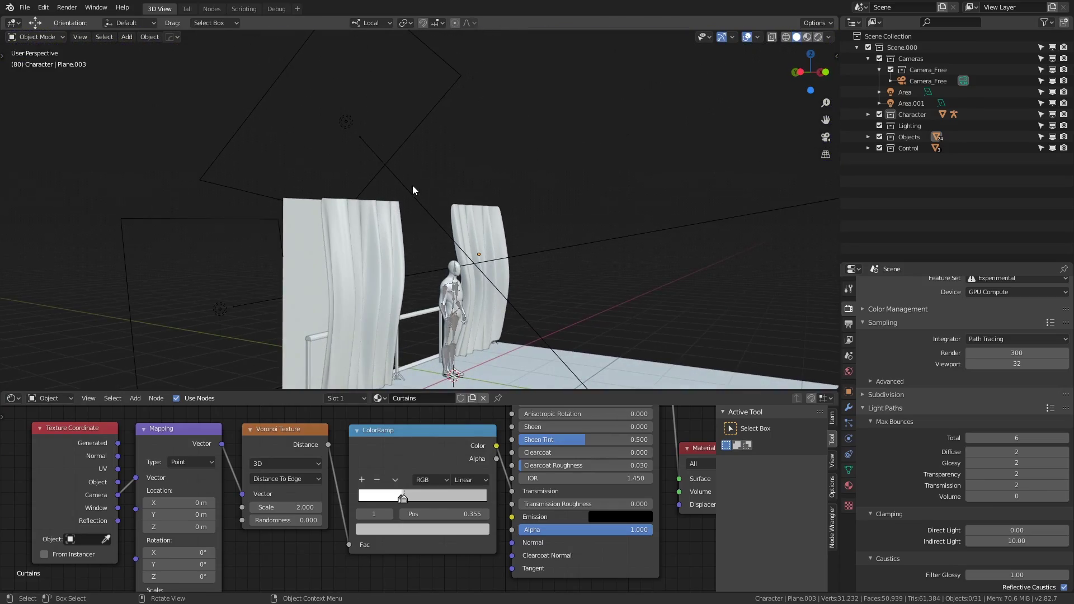
pyautogui.click(418, 270)
pyautogui.click(424, 209)
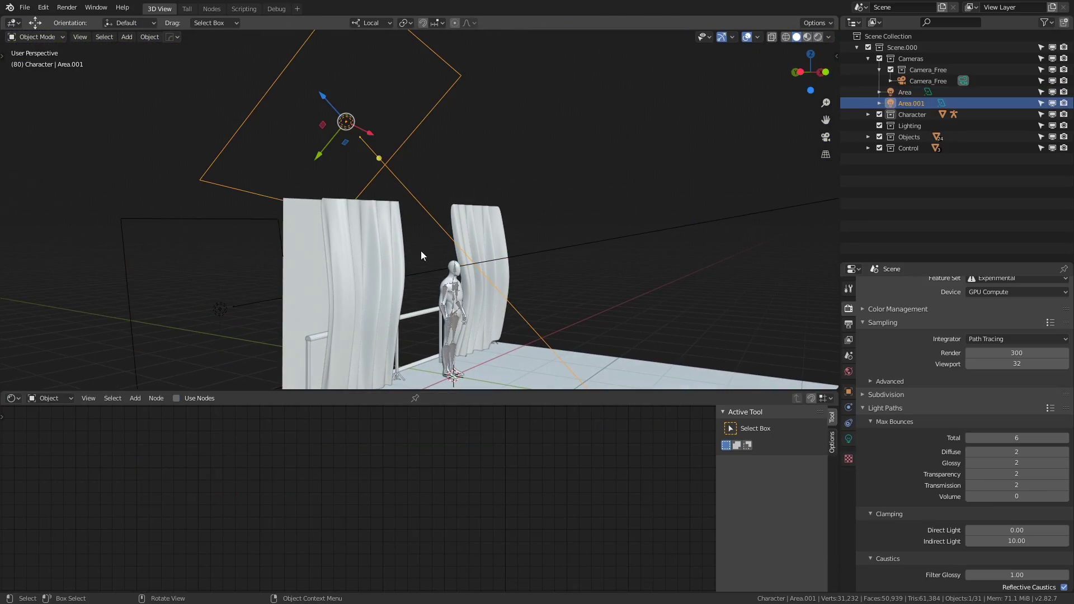
pyautogui.click(418, 271)
pyautogui.moveTo(419, 271); pyautogui.dragTo(531, 324, button='middle')
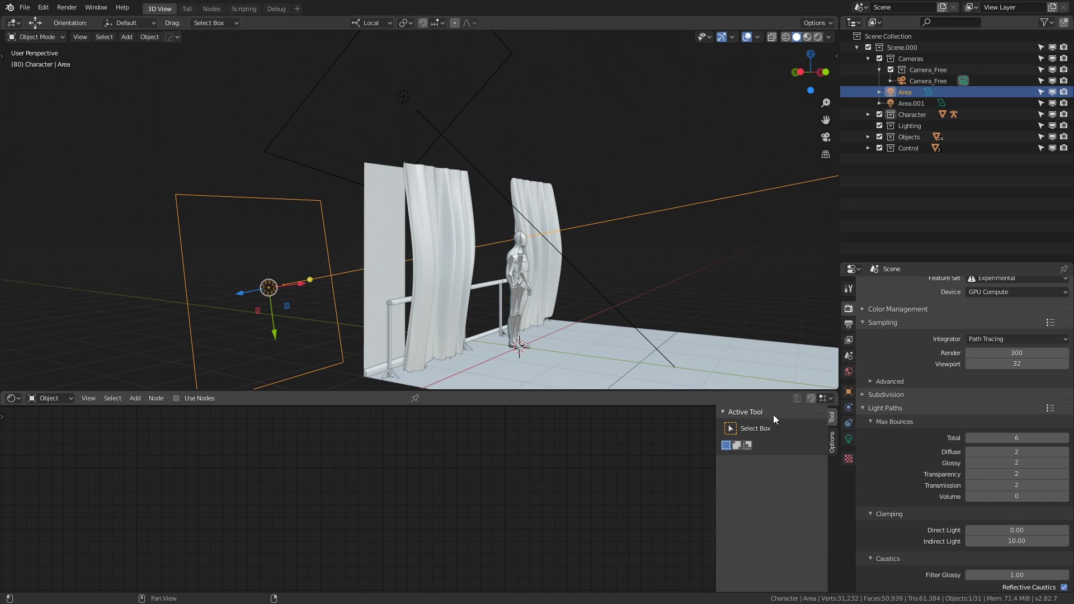
pyautogui.click(851, 439)
# Select the Area.001 light and return to the rendered camera view of the curtains
pyautogui.moveTo(560, 291); pyautogui.dragTo(398, 277, button='middle')
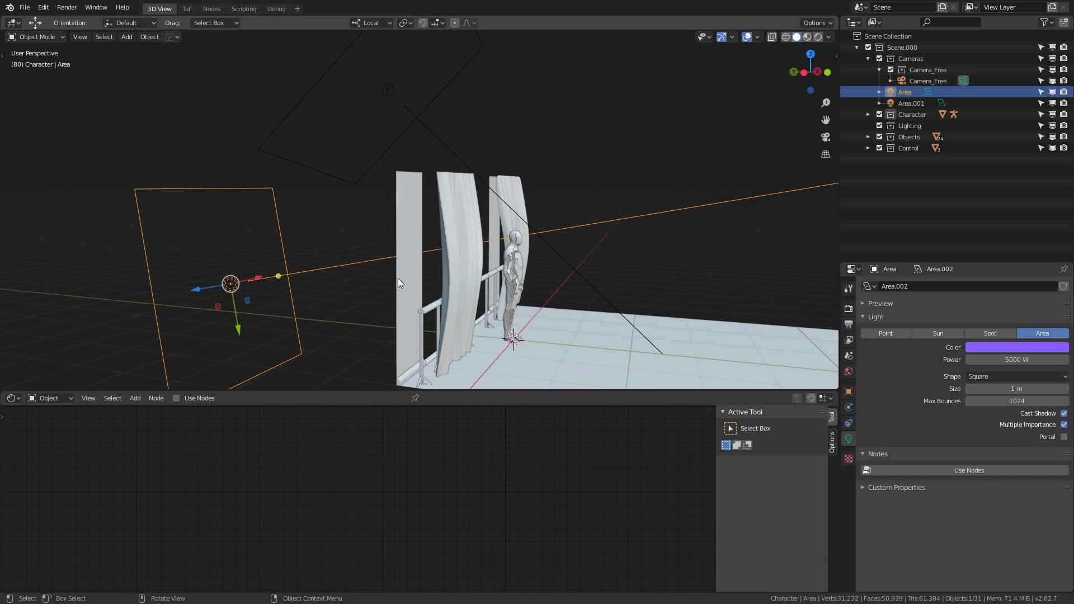
pyautogui.click(451, 147)
pyautogui.moveTo(450, 146)
pyautogui.mouseDown(button='middle')
pyautogui.moveTo(508, 183)
pyautogui.moveTo(474, 237)
pyautogui.mouseUp(button='middle')
pyautogui.press('z')
pyautogui.click(605, 181)
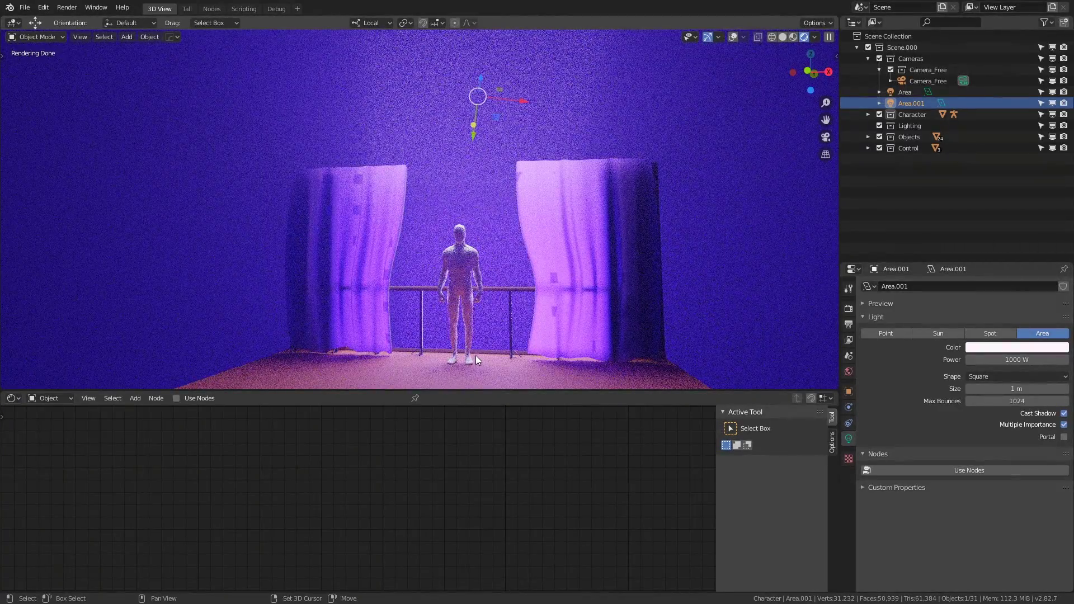
pyautogui.moveTo(476, 355); pyautogui.dragTo(426, 324, button='middle')
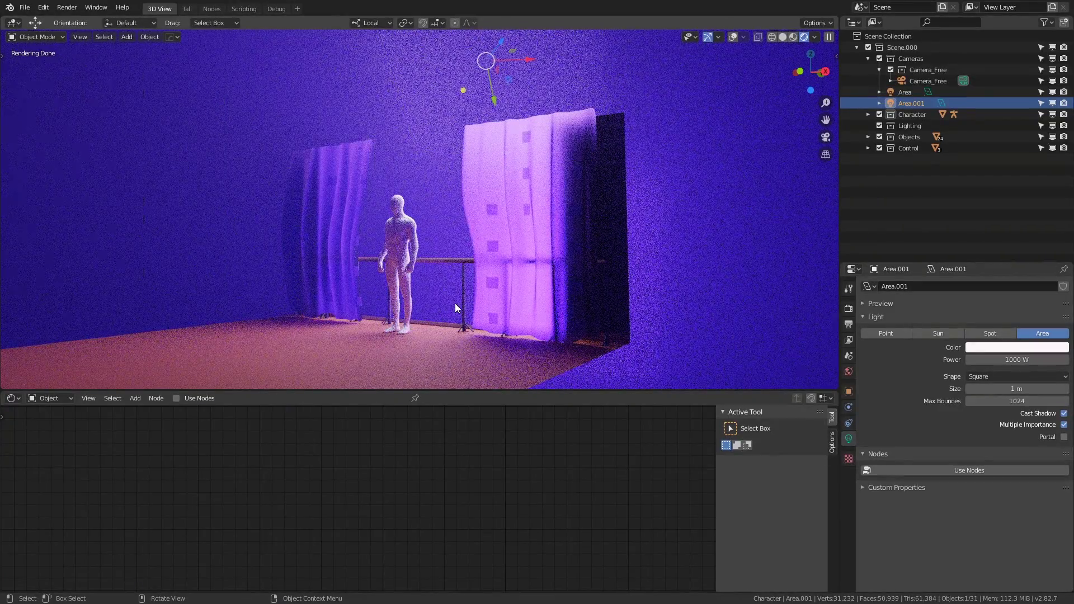
pyautogui.press('KP_0')
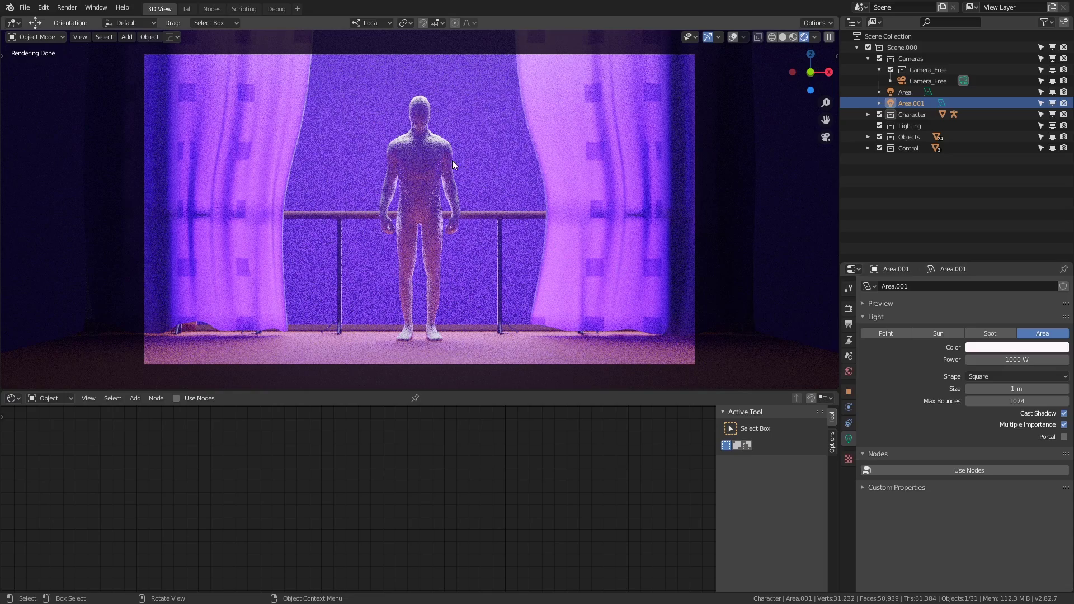
# Try 5000 W Power on Area.001, then undo back to 1000 W
pyautogui.click(1005, 360)
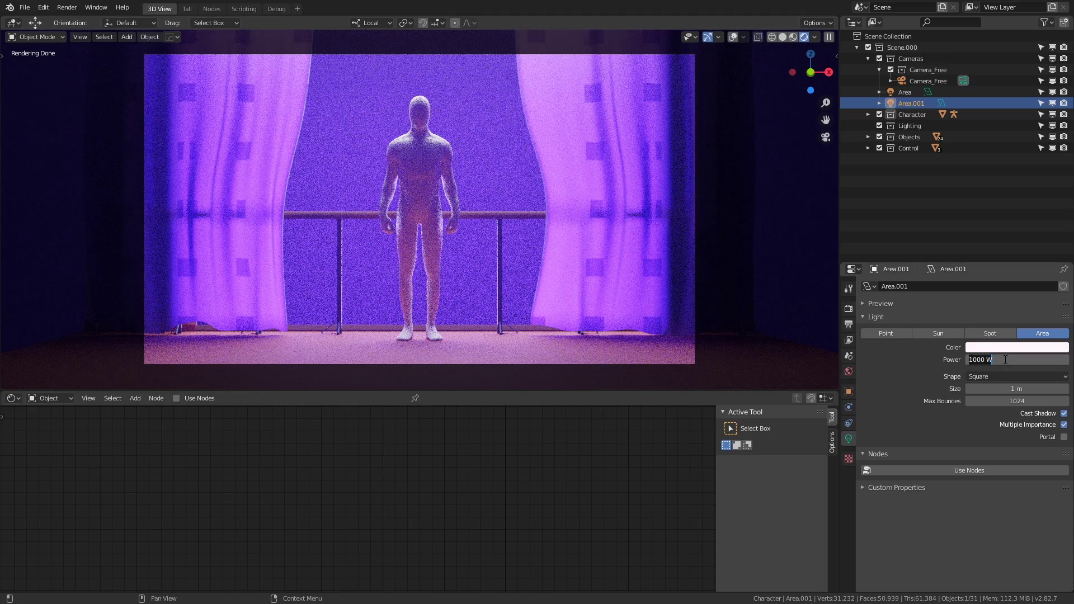
pyautogui.write('5000')
pyautogui.press('Return')
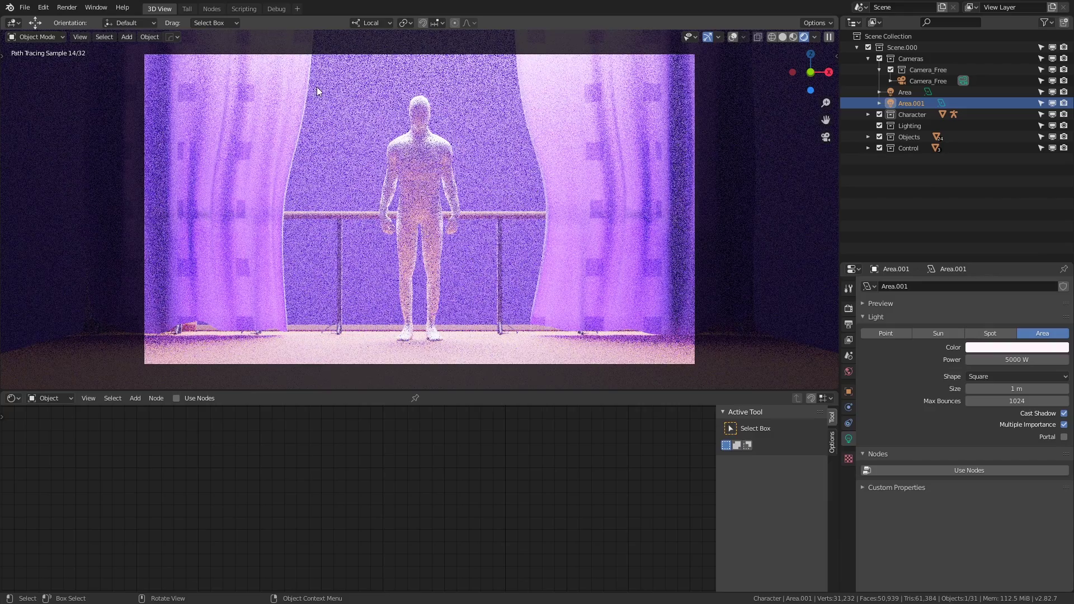
pyautogui.hotkey('ctrl', 'z')
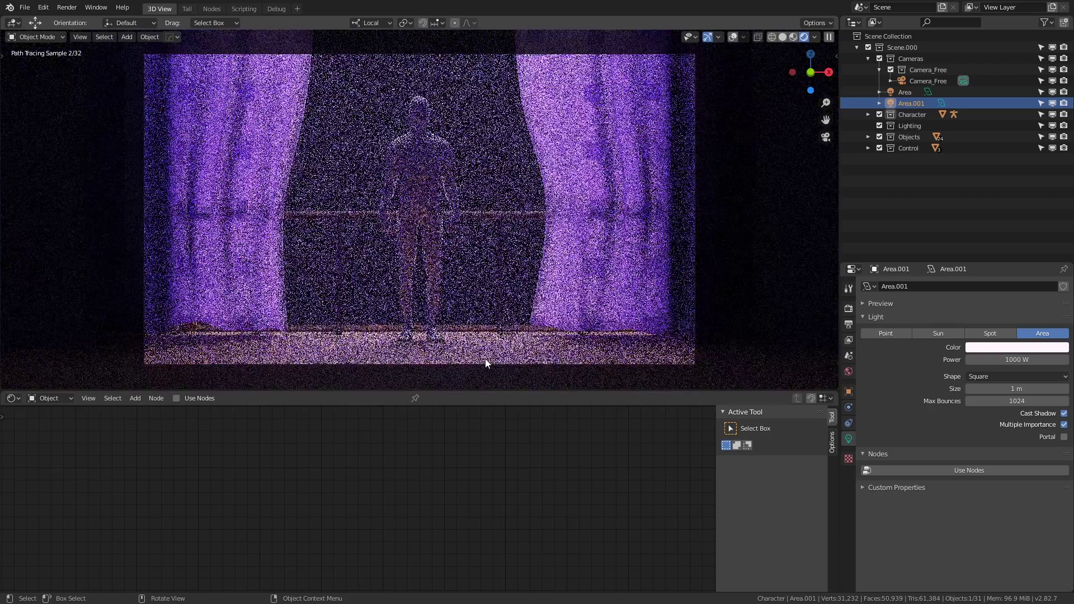
# Select the floor plane and bring its Wood material nodes into view
pyautogui.click(485, 353)
pyautogui.moveTo(408, 455); pyautogui.dragTo(235, 559, button='middle')
pyautogui.scroll(2, 497, 515)
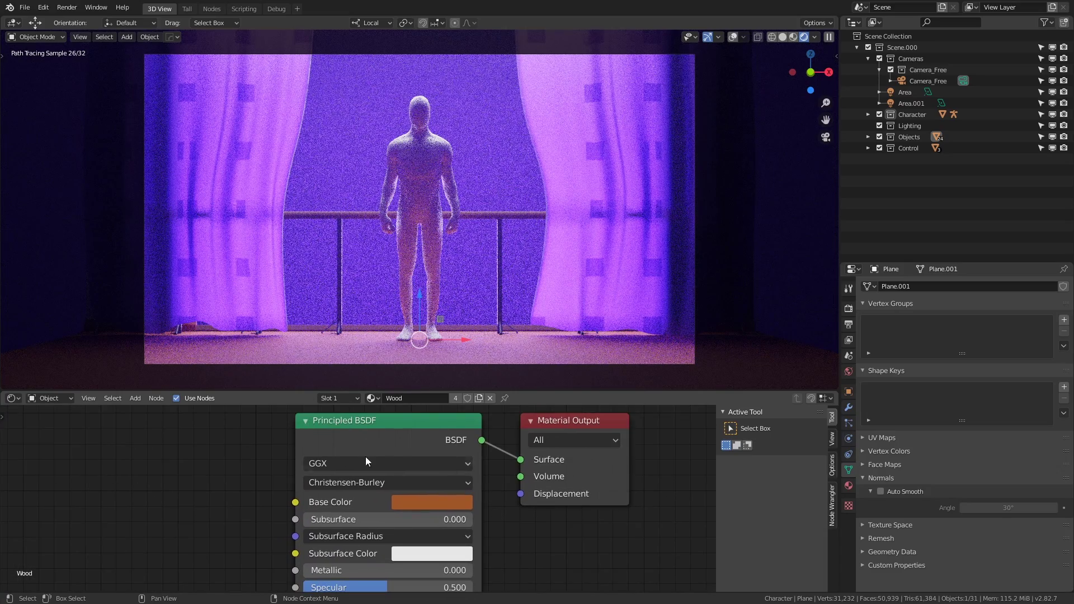
# Raise the Wood Base Color's brightness to full and pick a light blue hue
pyautogui.click(437, 500)
pyautogui.moveTo(521, 311); pyautogui.dragTo(530, 281)
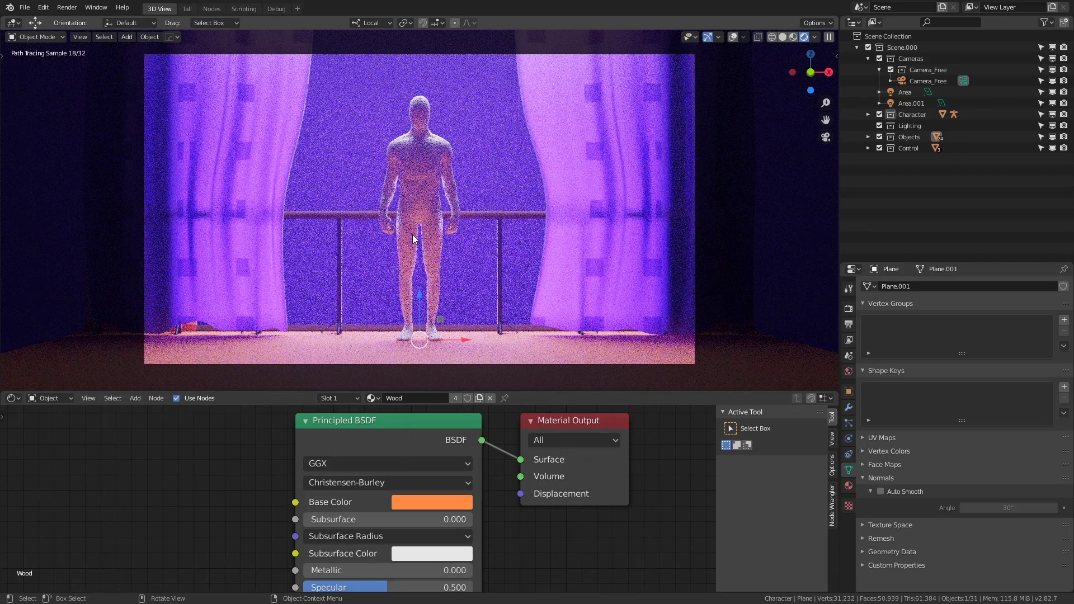
pyautogui.click(437, 505)
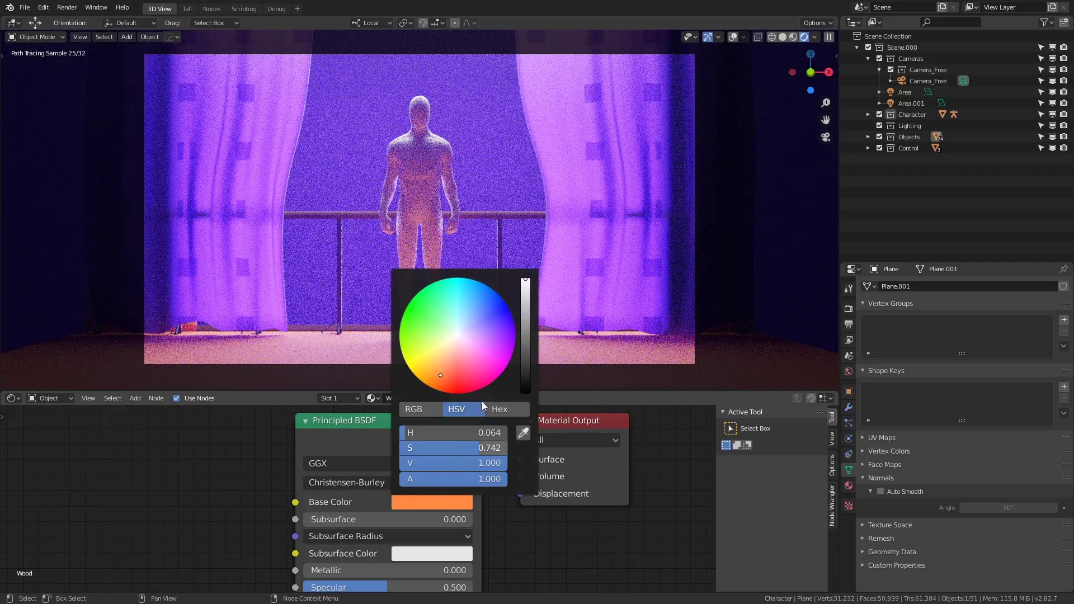
pyautogui.click(479, 299)
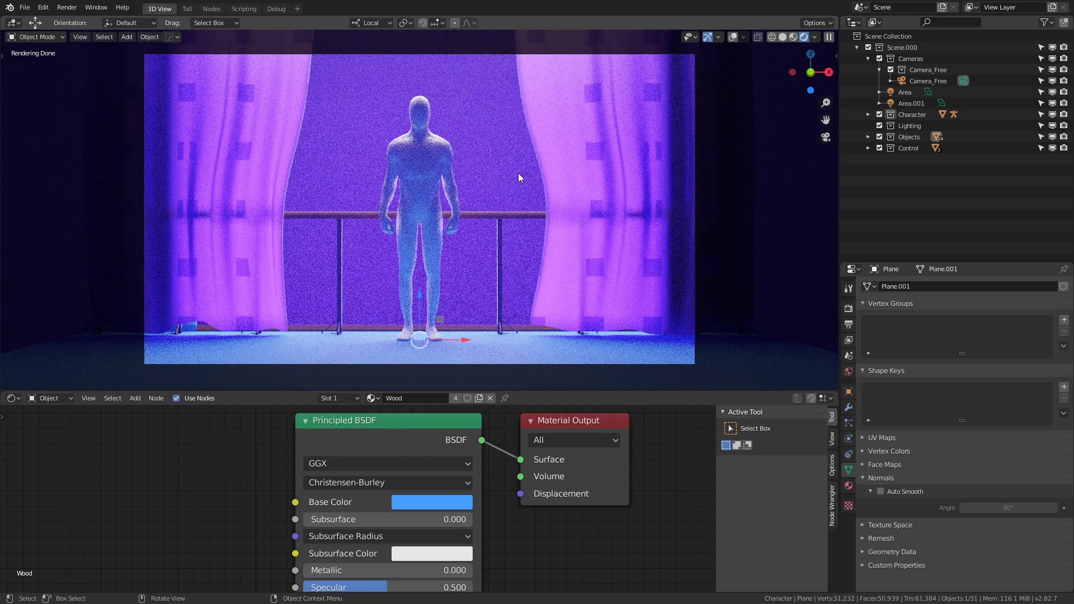
# Show the World shader nodes, framing the Atmos Volume and Colour Override nodes
pyautogui.click(49, 398)
pyautogui.click(51, 429)
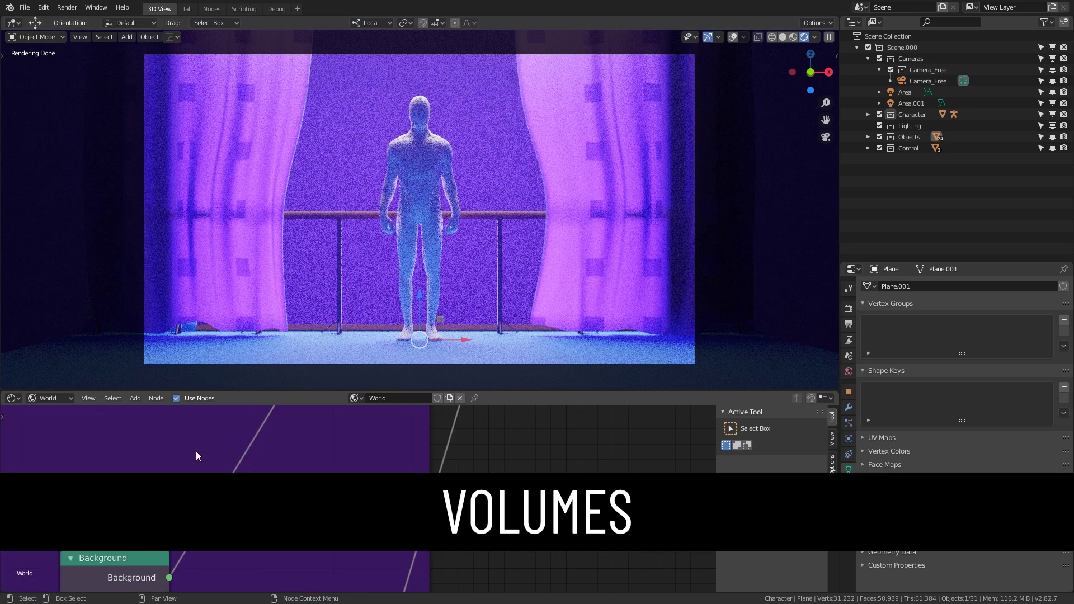
pyautogui.scroll(-3, 196, 455)
pyautogui.scroll(4, 279, 487)
pyautogui.moveTo(279, 487); pyautogui.dragTo(348, 515, button='middle')
pyautogui.scroll(-3, 335, 455)
pyautogui.scroll(3, 430, 436)
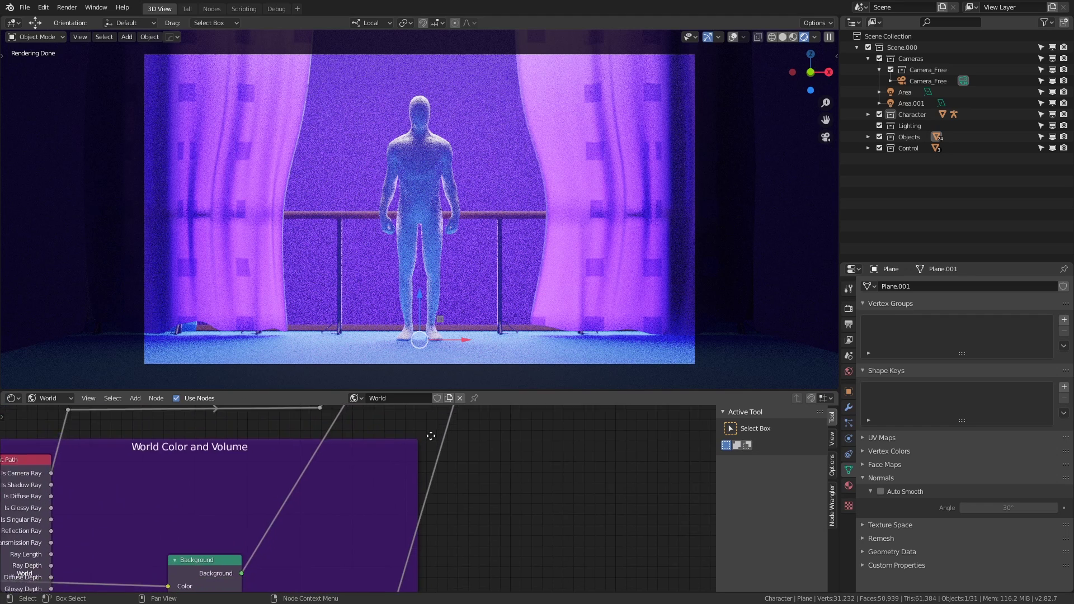
pyautogui.moveTo(430, 435); pyautogui.dragTo(476, 279, button='middle')
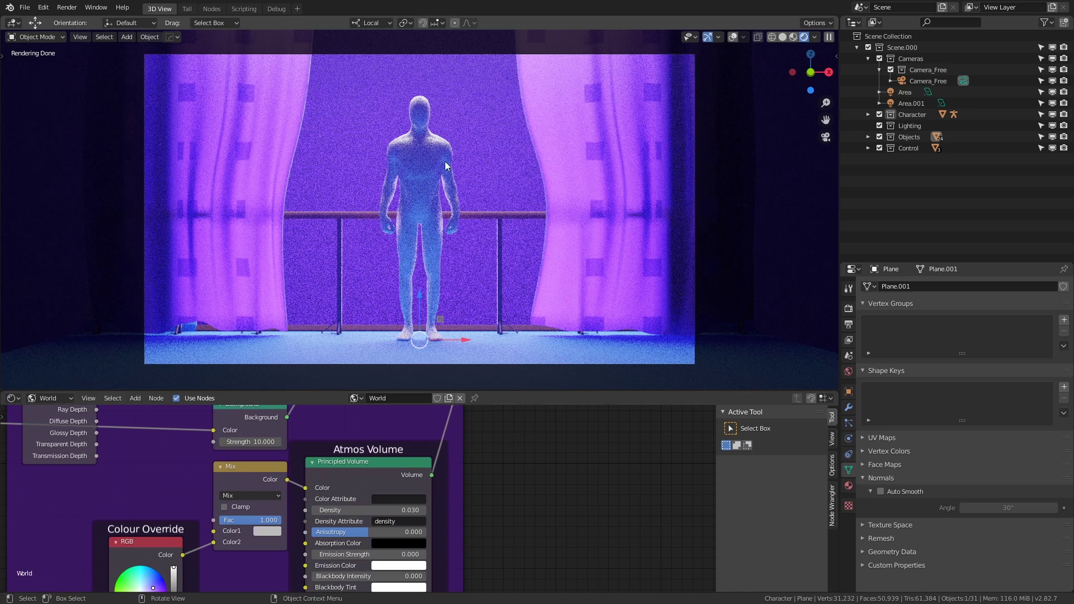
pyautogui.scroll(2, 407, 481)
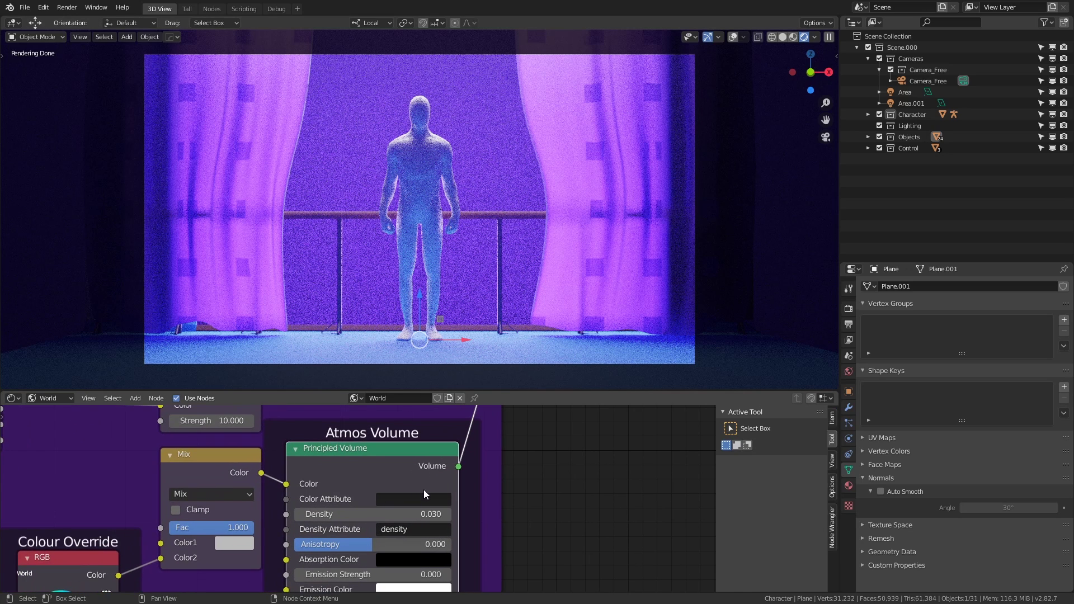
pyautogui.moveTo(252, 492); pyautogui.dragTo(344, 470, button='middle')
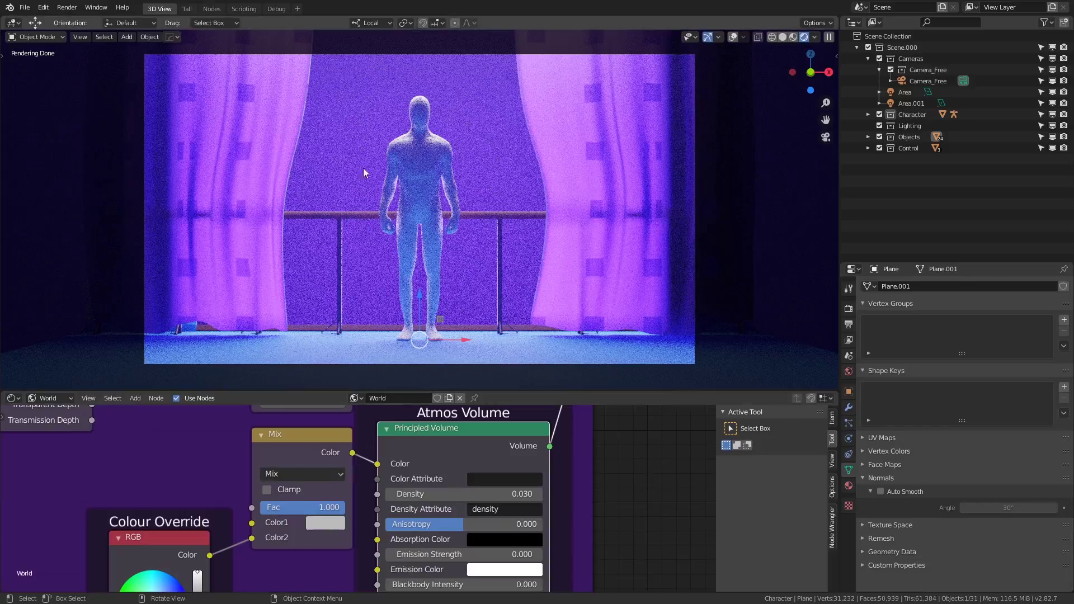
pyautogui.moveTo(394, 107)
pyautogui.keyDown('shift'); pyautogui.mouseDown(button='middle')
pyautogui.moveTo(386, 134)
pyautogui.moveTo(398, 159)
pyautogui.moveTo(400, 240)
pyautogui.mouseUp(button='middle'); pyautogui.keyUp('shift')
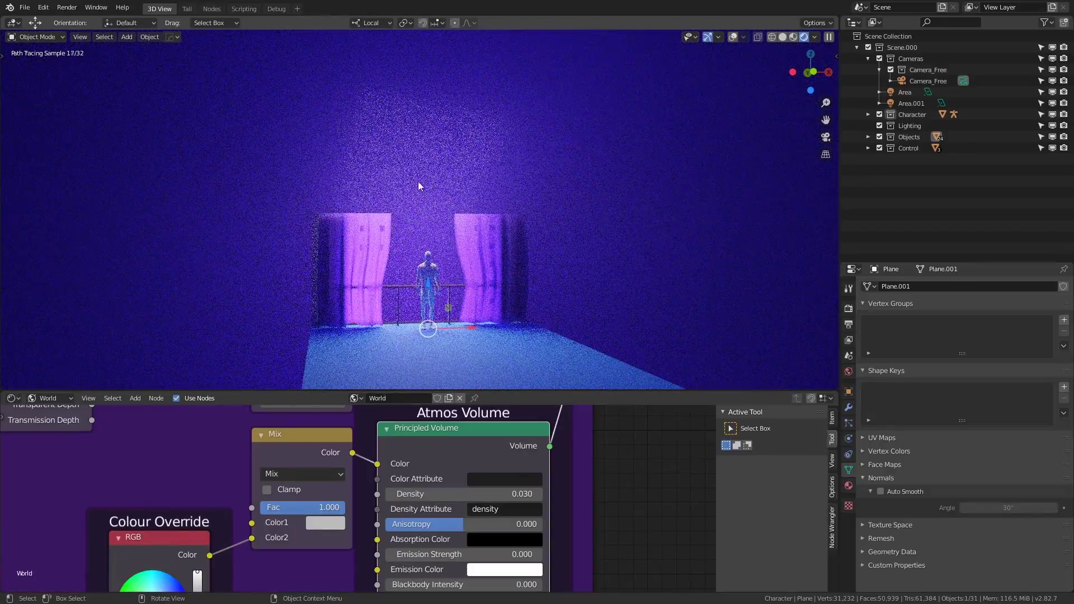
# In camera view, set the Atmos Volume Density to 0 and reframe the stage
pyautogui.press('KP_0')
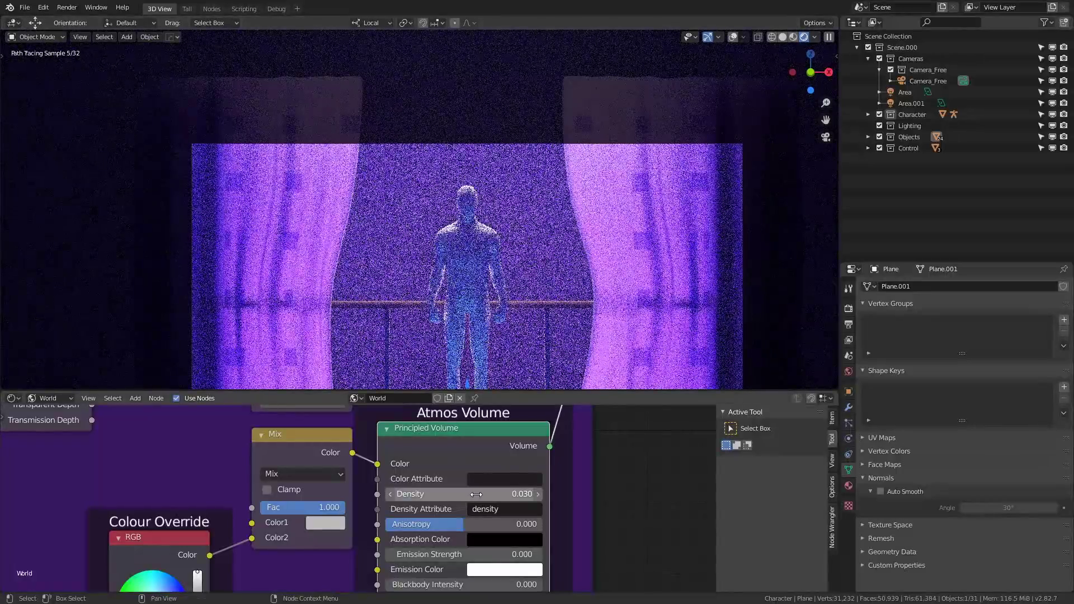
pyautogui.click(475, 494)
pyautogui.write('0')
pyautogui.press('Return')
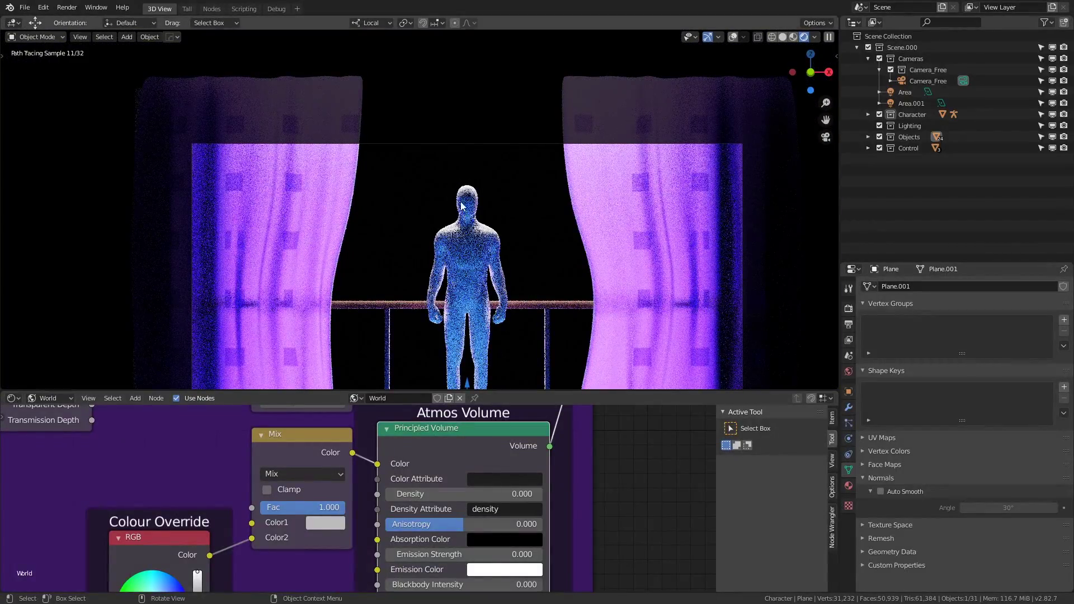
pyautogui.keyDown('shift'); pyautogui.moveTo(569, 307); pyautogui.dragTo(538, 263, button='middle'); pyautogui.keyUp('shift')
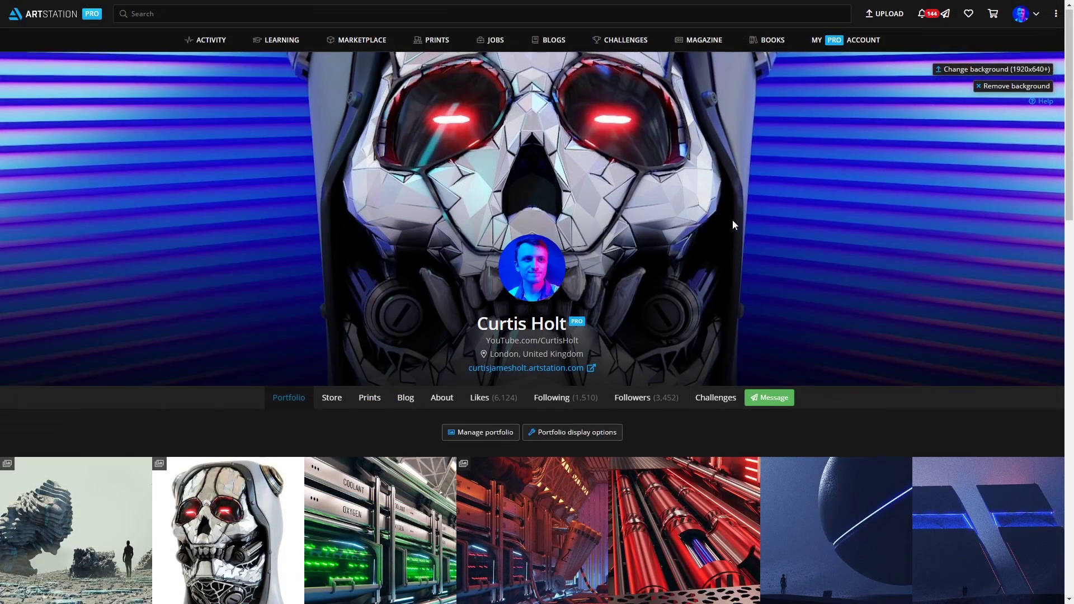
pyautogui.scroll(-3, 566, 274)
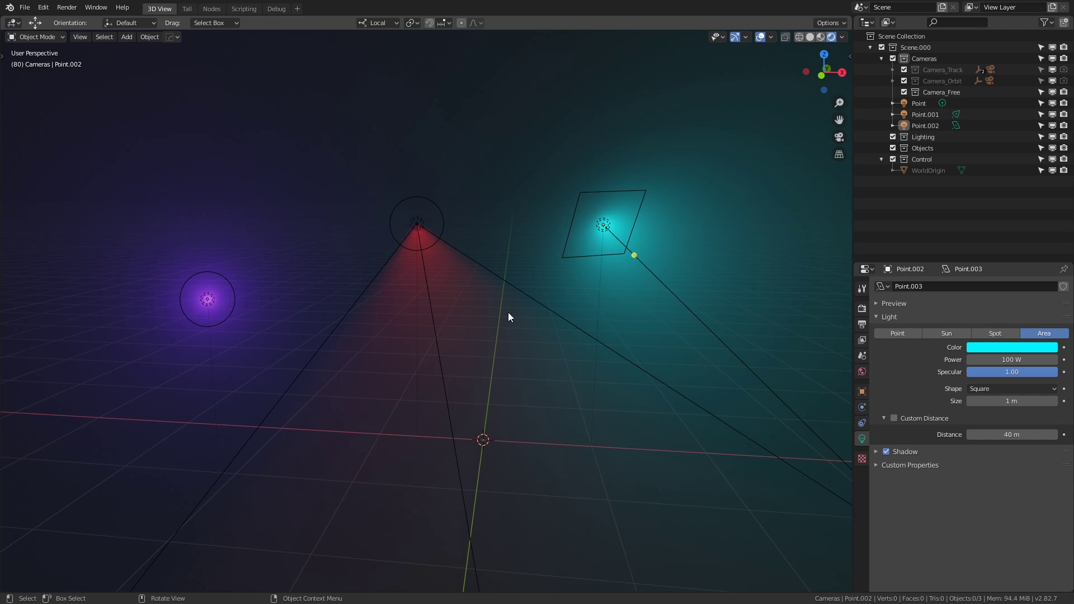
# Select the cyan area light Point.002, set Size to 5.42 m and Power to 500 W
pyautogui.click(610, 229)
pyautogui.moveTo(648, 250); pyautogui.dragTo(581, 291, button='middle')
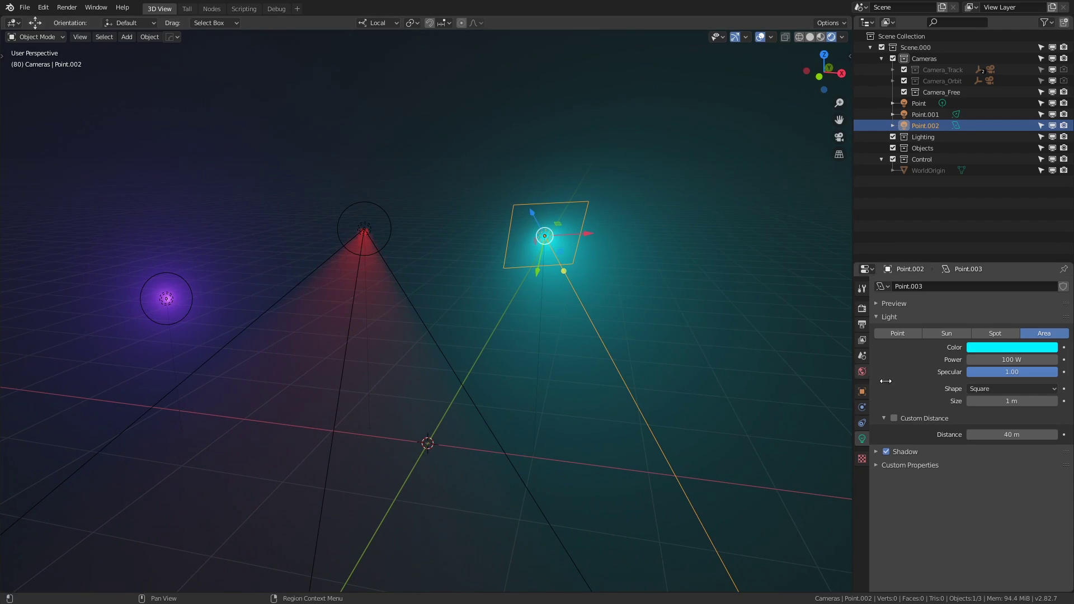
pyautogui.moveTo(1011, 401); pyautogui.dragTo(1034, 401)
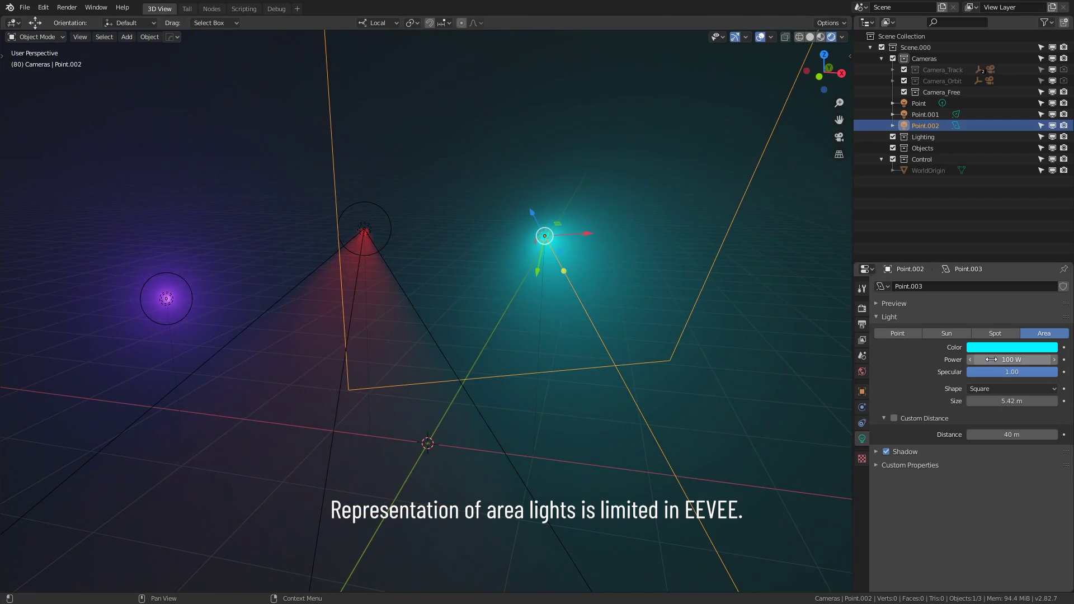
pyautogui.click(990, 359)
pyautogui.write('500')
pyautogui.press('Return')
pyautogui.moveTo(692, 240); pyautogui.dragTo(601, 333, button='middle')
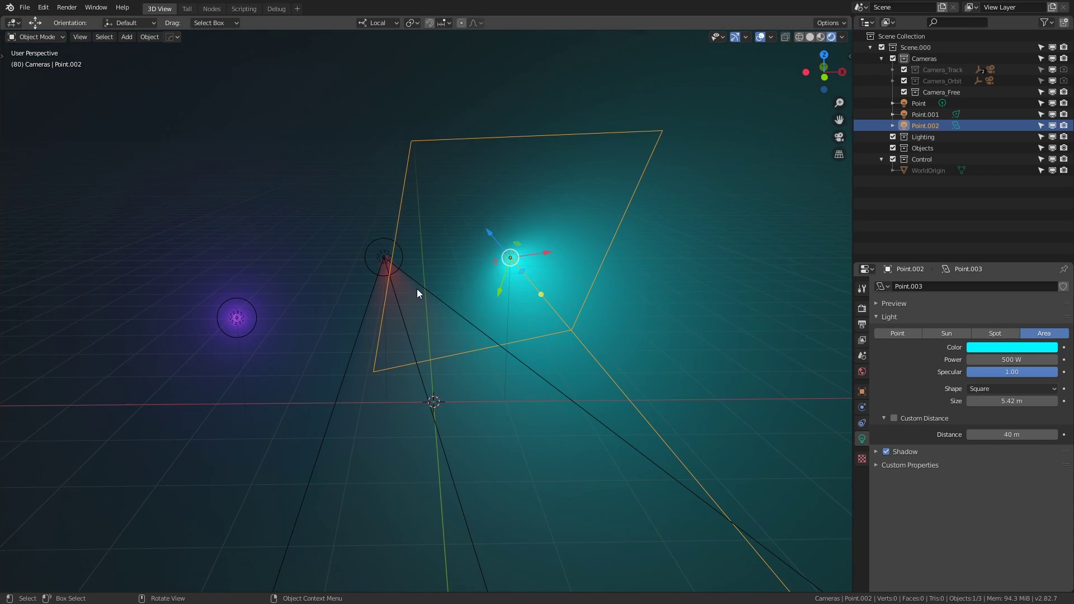
pyautogui.moveTo(515, 205); pyautogui.dragTo(597, 210, button='middle')
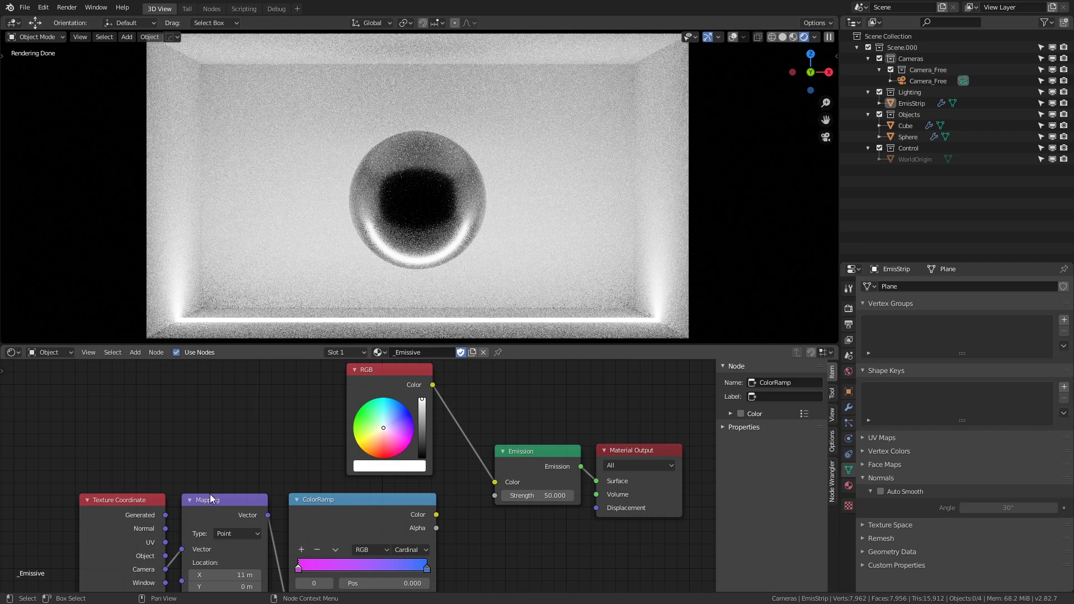
# Connect the ColorRamp's Color output to the Emission node's Color input
pyautogui.moveTo(435, 485); pyautogui.dragTo(438, 512, button='middle')
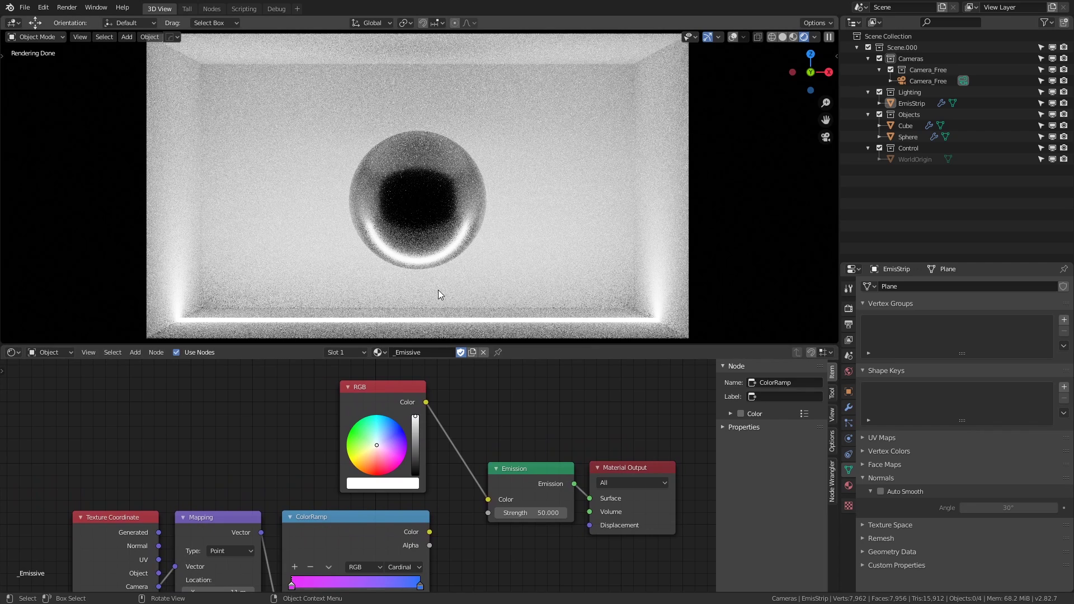
pyautogui.moveTo(439, 496); pyautogui.dragTo(461, 445, button='middle')
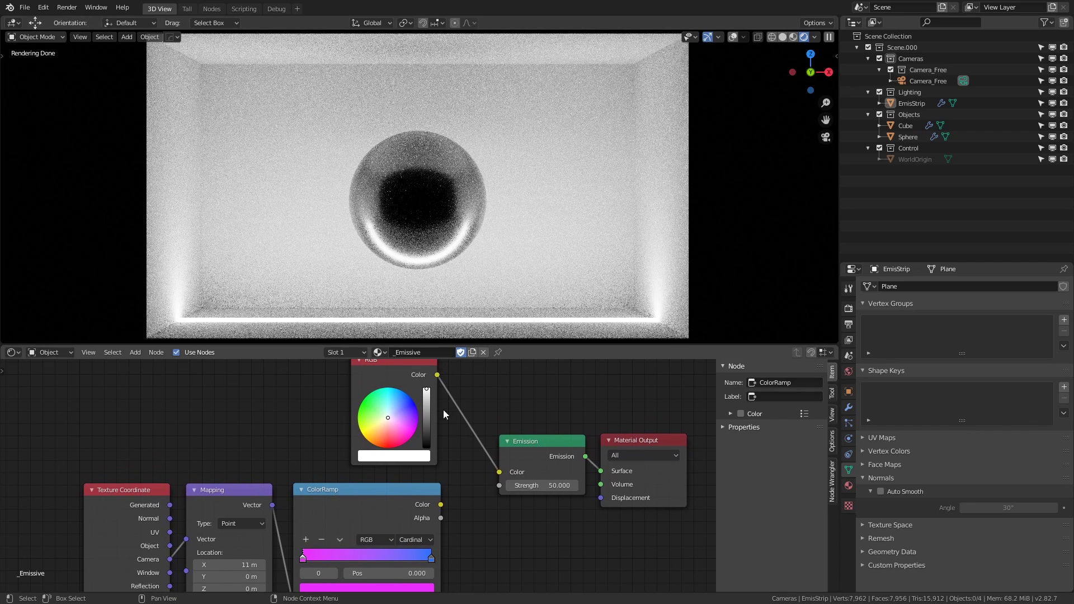
pyautogui.moveTo(441, 504); pyautogui.dragTo(499, 472)
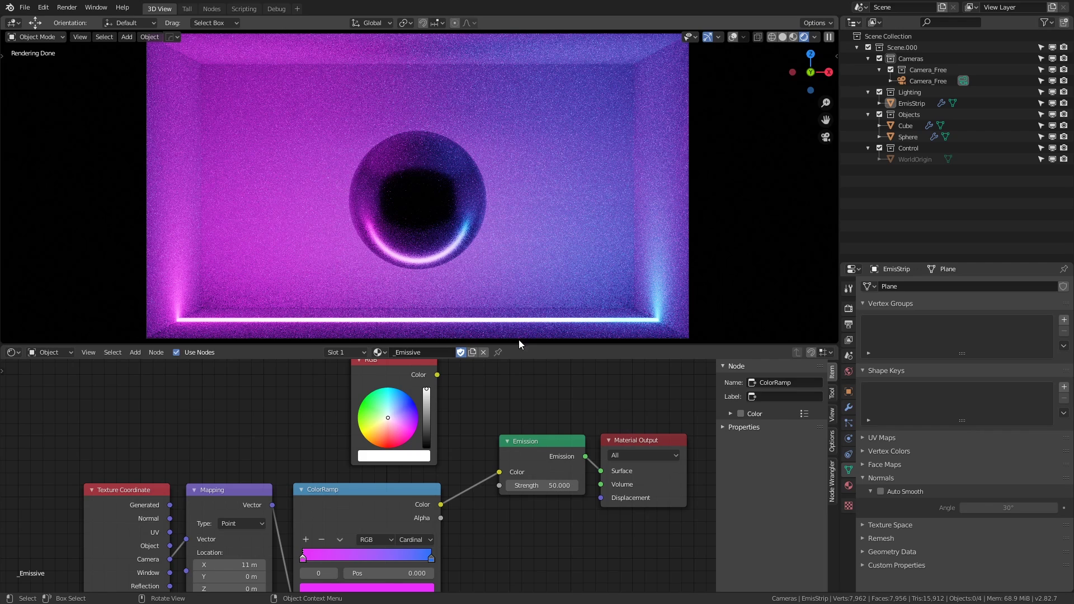
pyautogui.moveTo(517, 403); pyautogui.dragTo(532, 573, button='middle')
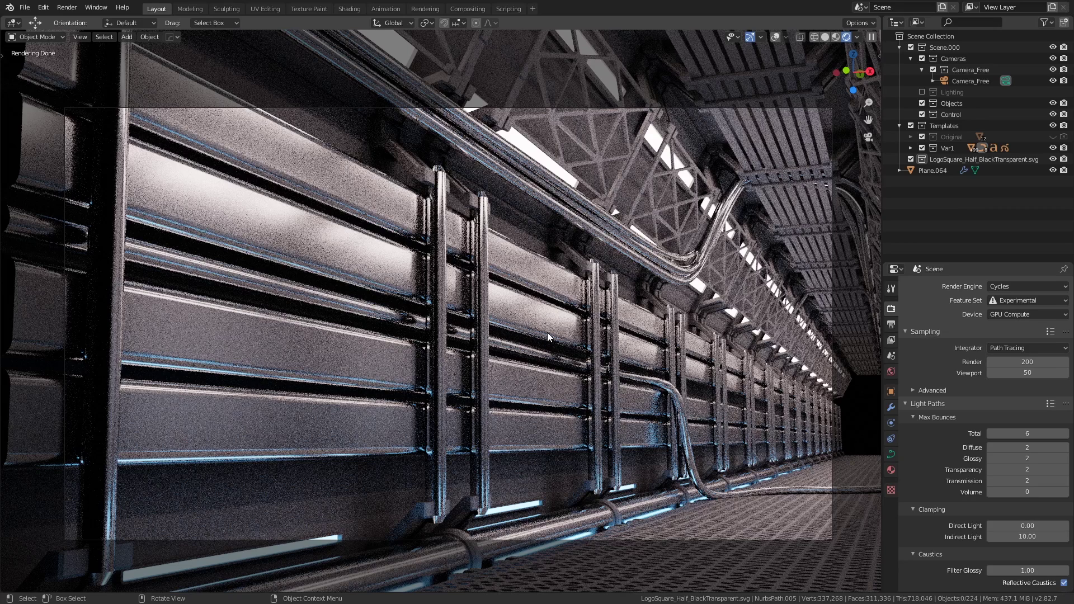
# Zoom the viewport out on the sci-fi corridor's Cycles render
pyautogui.scroll(-2, 547, 335)
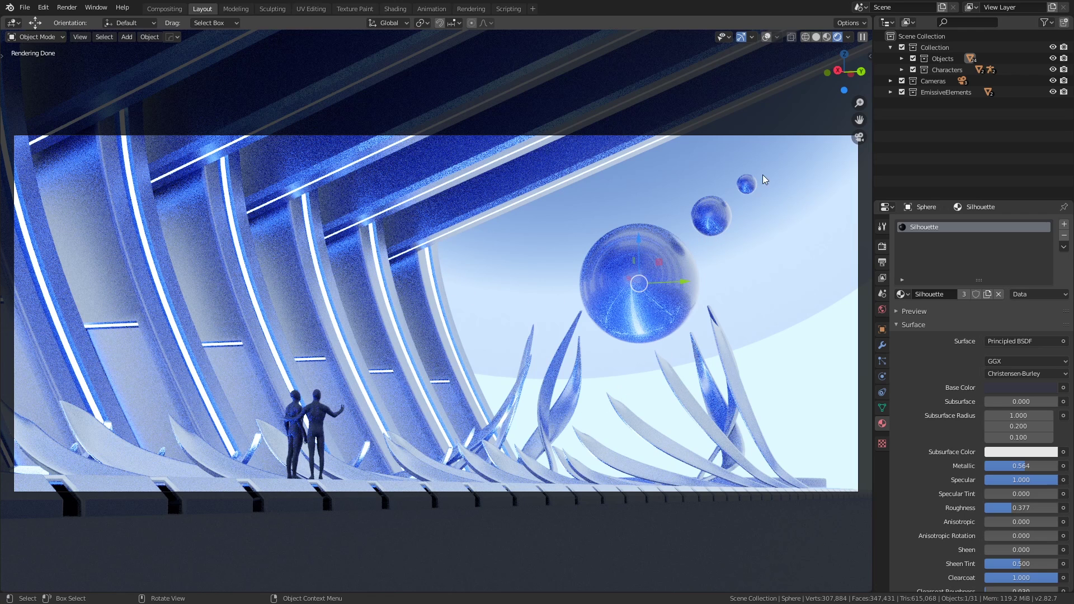
# Orbit down the sci-fi hall along its walkway, then return to the camera framing
pyautogui.moveTo(384, 341); pyautogui.dragTo(351, 366, button='middle')
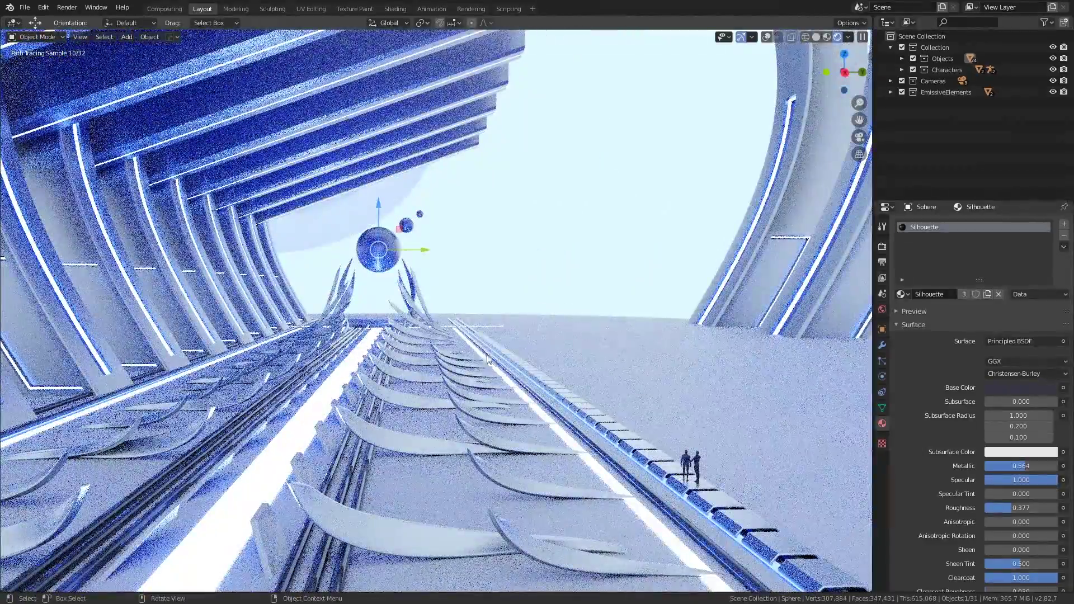
pyautogui.moveTo(361, 396); pyautogui.dragTo(407, 401, button='middle')
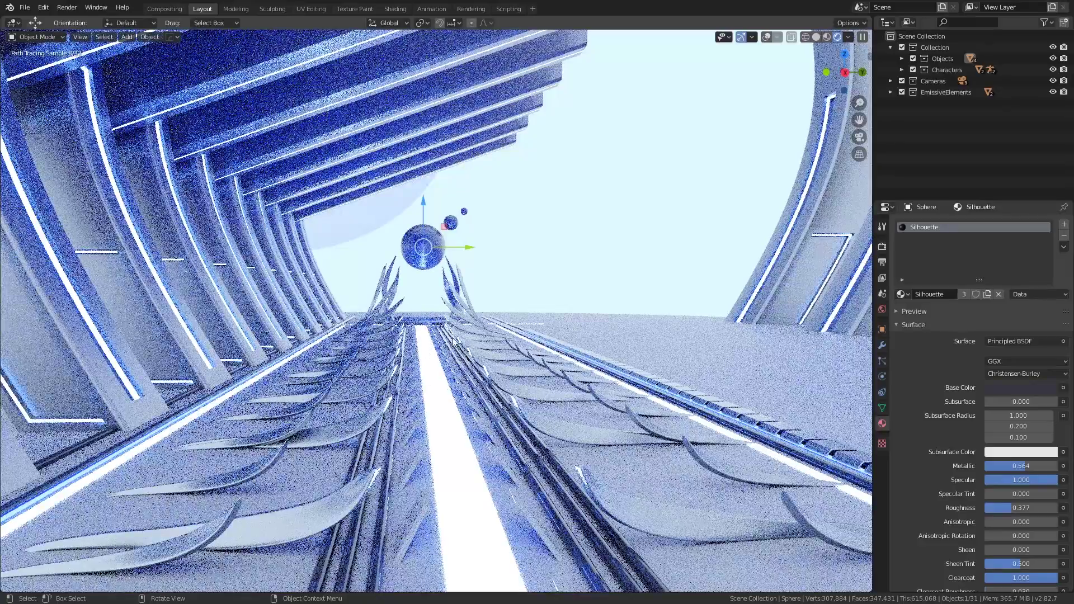
pyautogui.press('KP_0')
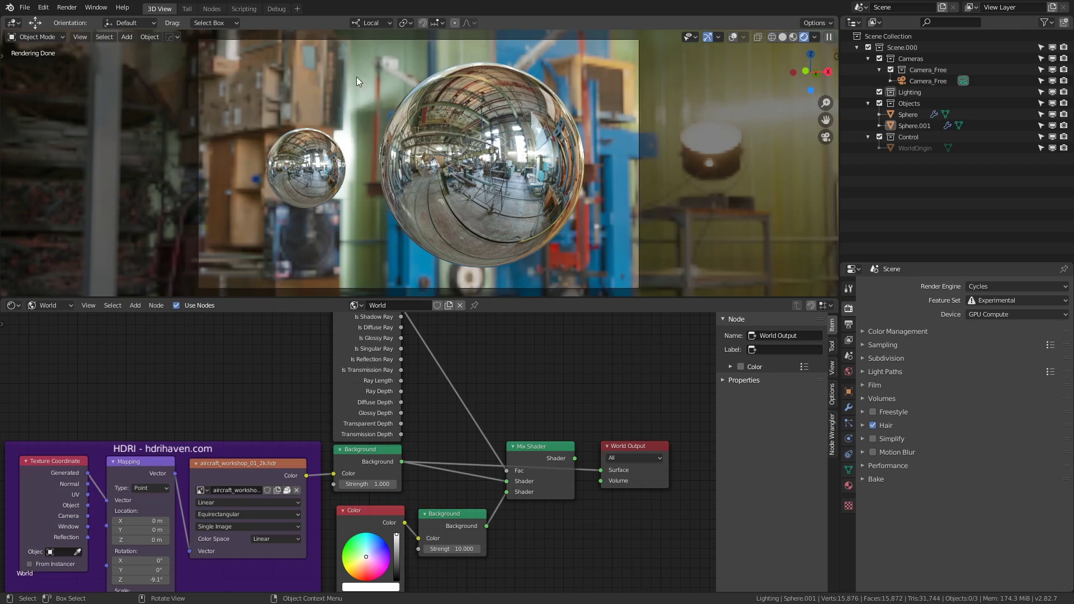
# Orbit around the workshop spheres, snap back to camera view, and reposition the World node tree
pyautogui.moveTo(357, 76); pyautogui.dragTo(241, 130, button='middle')
pyautogui.press('KP_0')
pyautogui.moveTo(537, 370); pyautogui.dragTo(562, 390, button='middle')
# In the maximized World node editor, connect the Mix Shader output to World Output Surface
pyautogui.hotkey('ctrl', 'space')
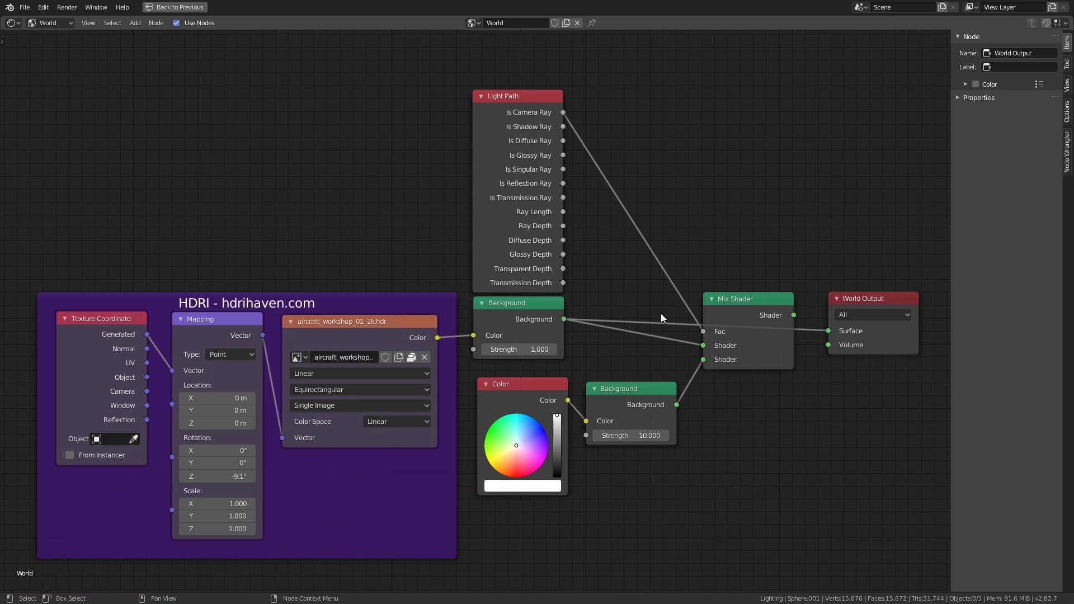
pyautogui.moveTo(687, 252); pyautogui.dragTo(692, 240, button='middle')
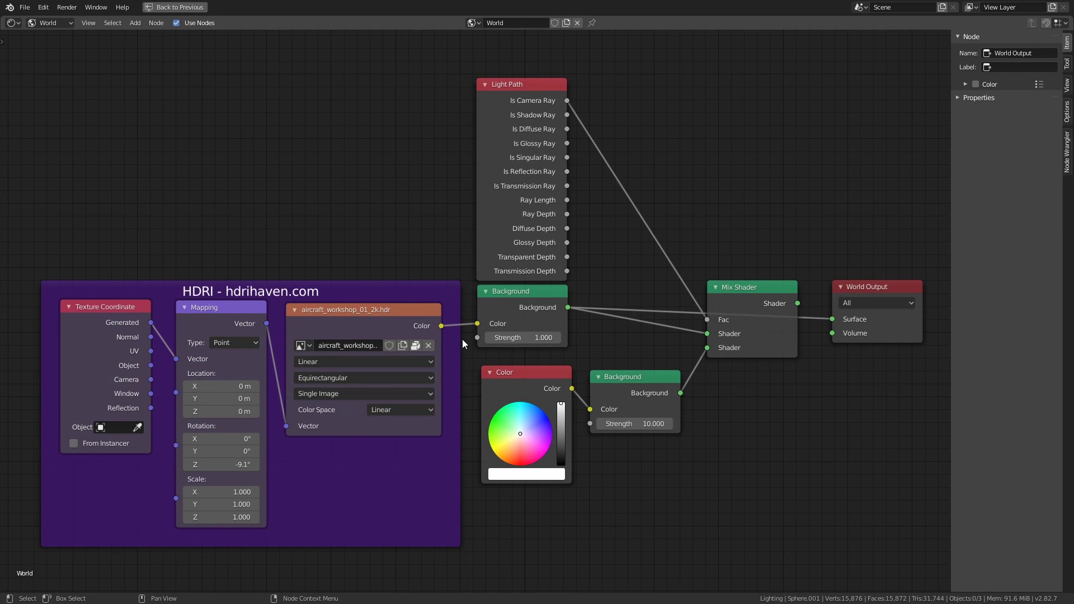
pyautogui.click(517, 301)
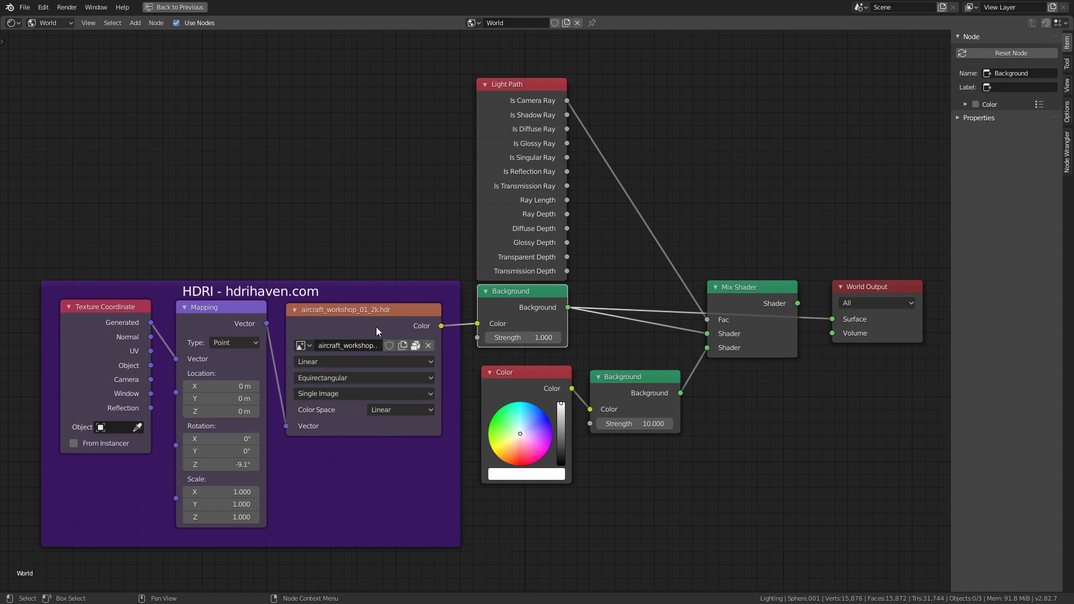
pyautogui.click(539, 373)
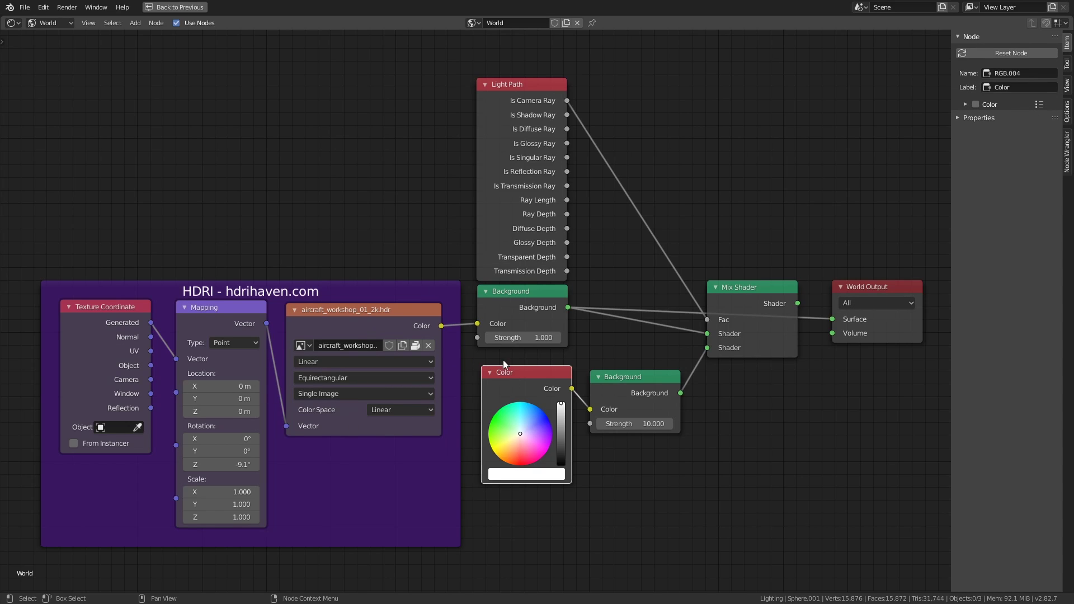
pyautogui.moveTo(760, 383); pyautogui.dragTo(651, 403, button='middle')
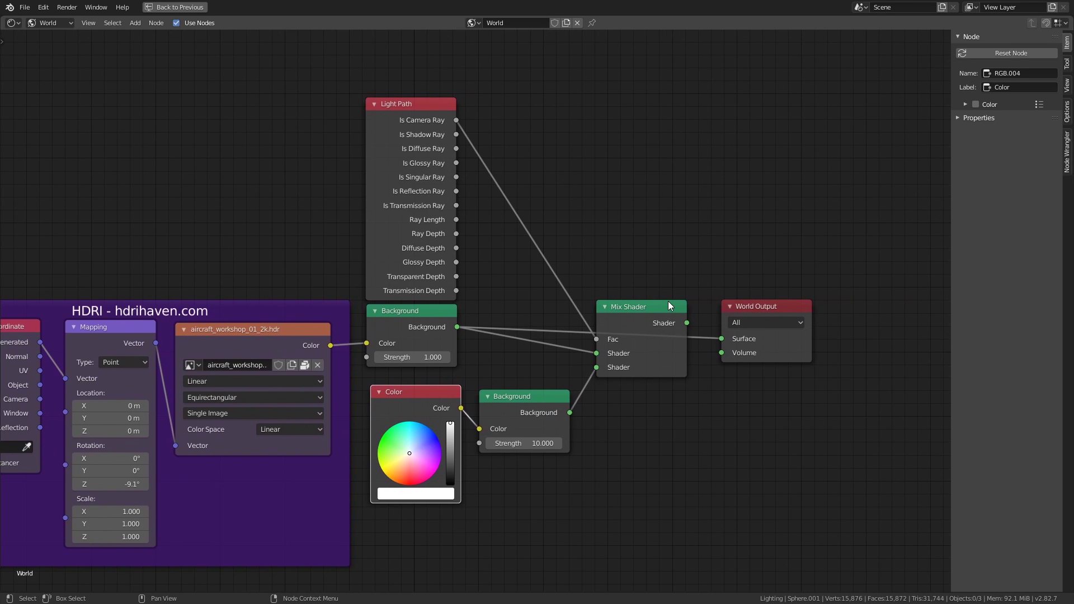
pyautogui.moveTo(685, 321); pyautogui.dragTo(721, 339)
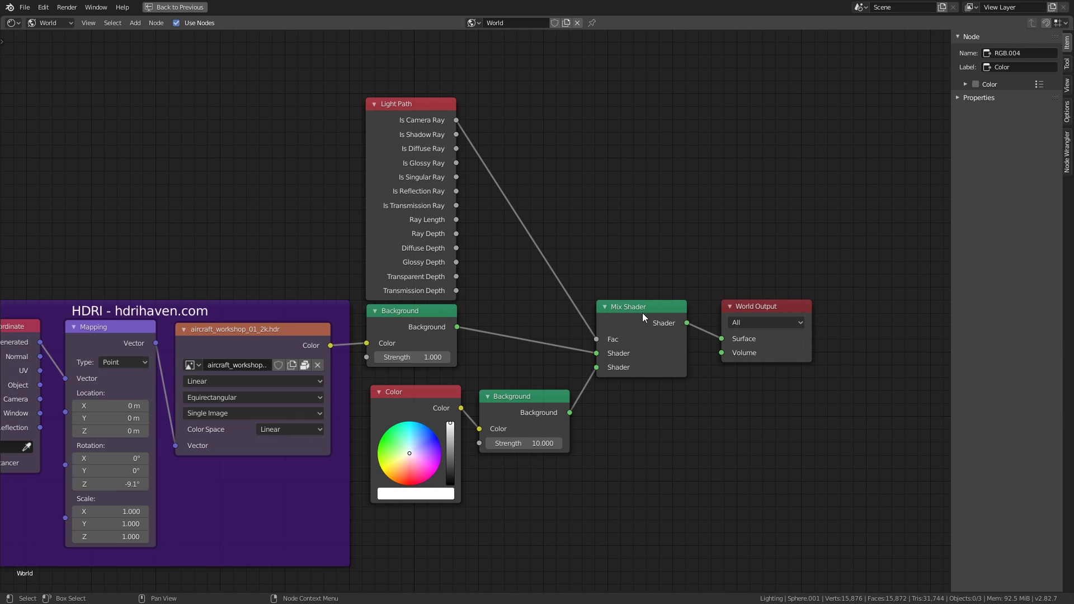
pyautogui.hotkey('ctrl', 'space')
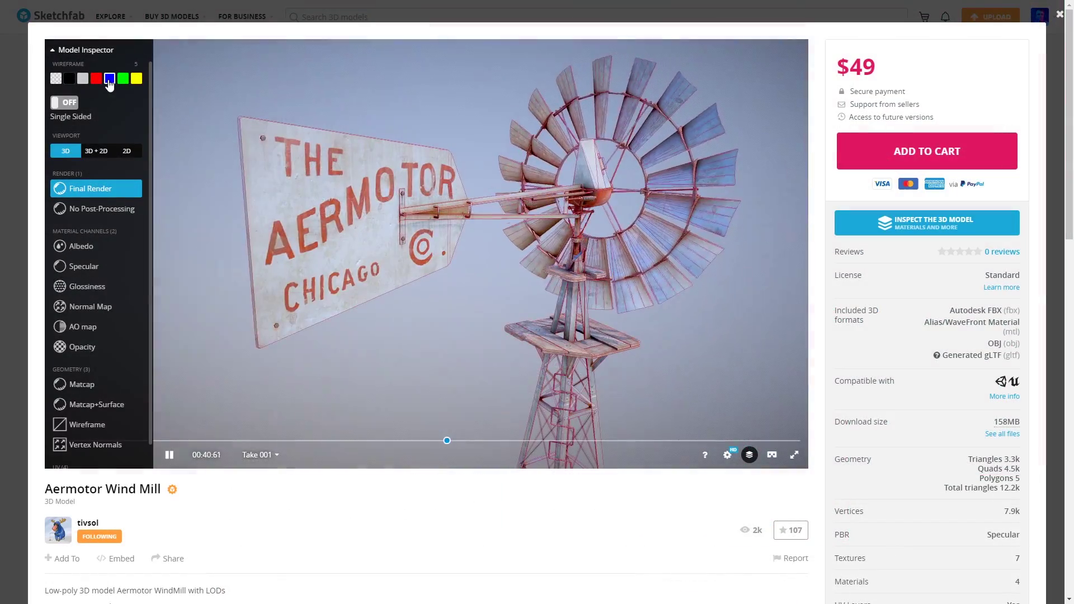
# Overlay the blue wireframe and view the Albedo, Specular, Glossiness and Normal Map channels
pyautogui.click(110, 79)
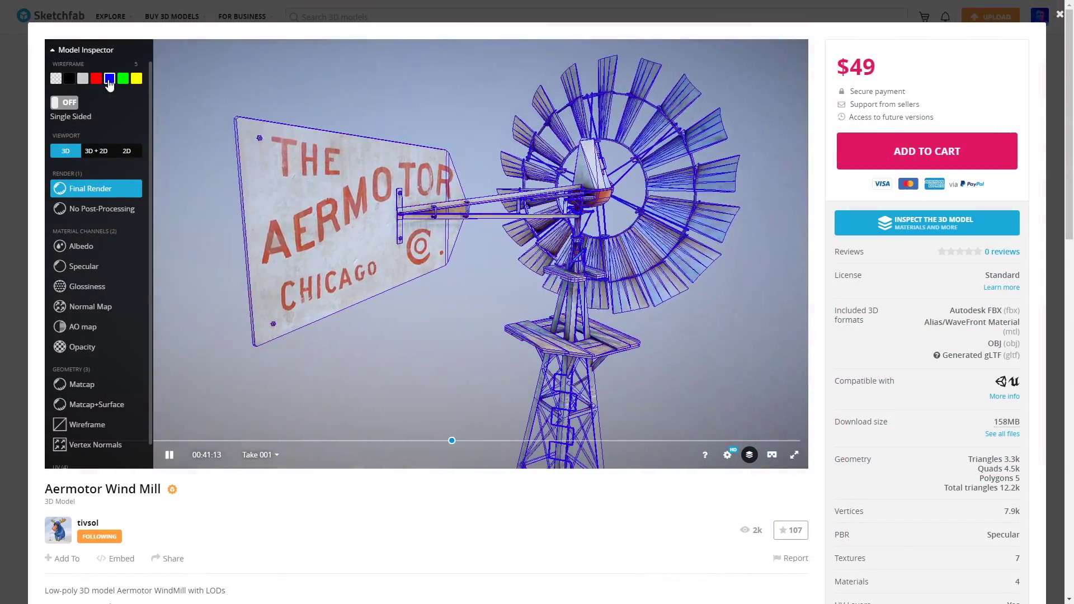
pyautogui.click(81, 246)
pyautogui.click(82, 268)
pyautogui.click(82, 287)
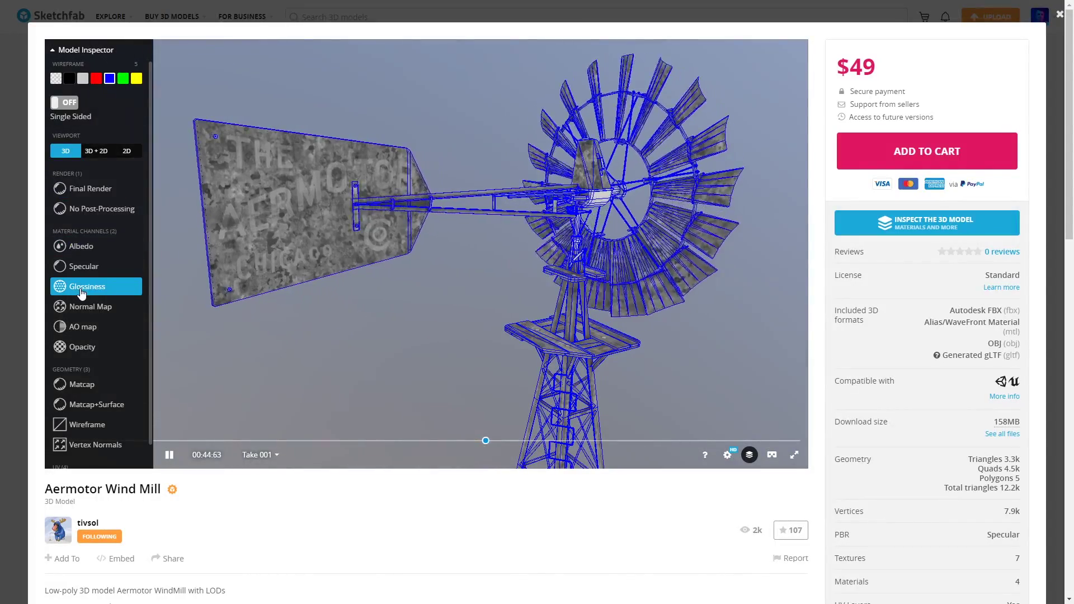
pyautogui.click(88, 307)
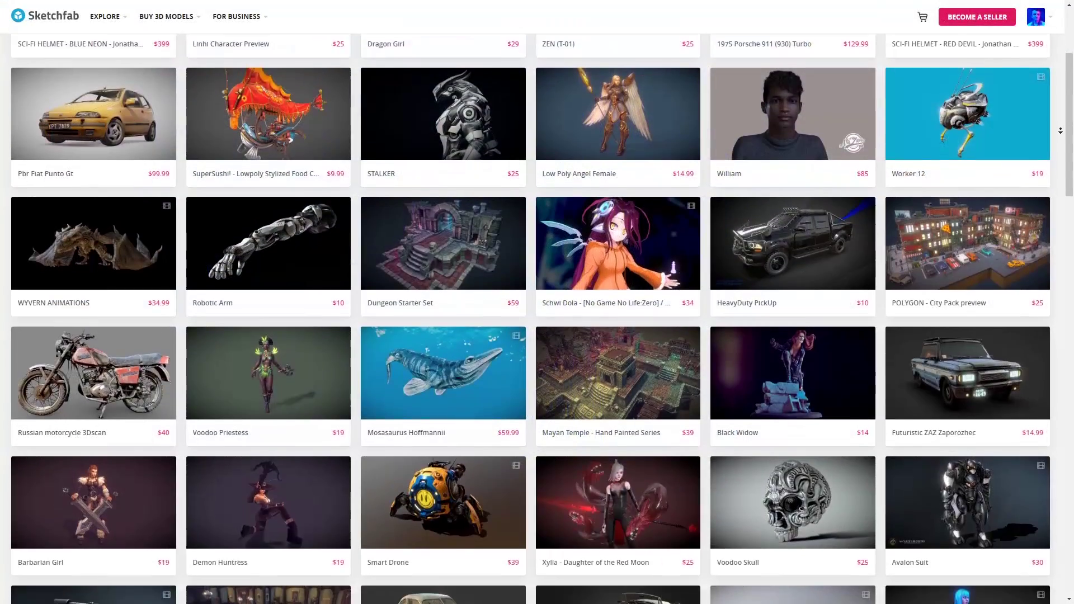
# Scroll down through the grid of paid models in the Sketchfab store
pyautogui.scroll(-3, 1060, 130)
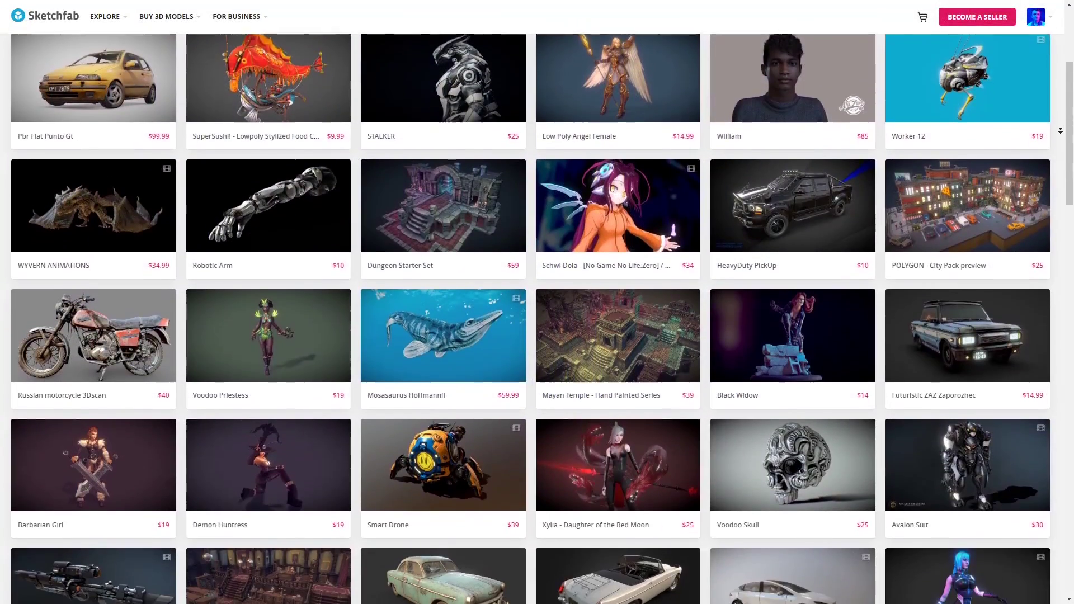
pyautogui.scroll(-4, 1060, 133)
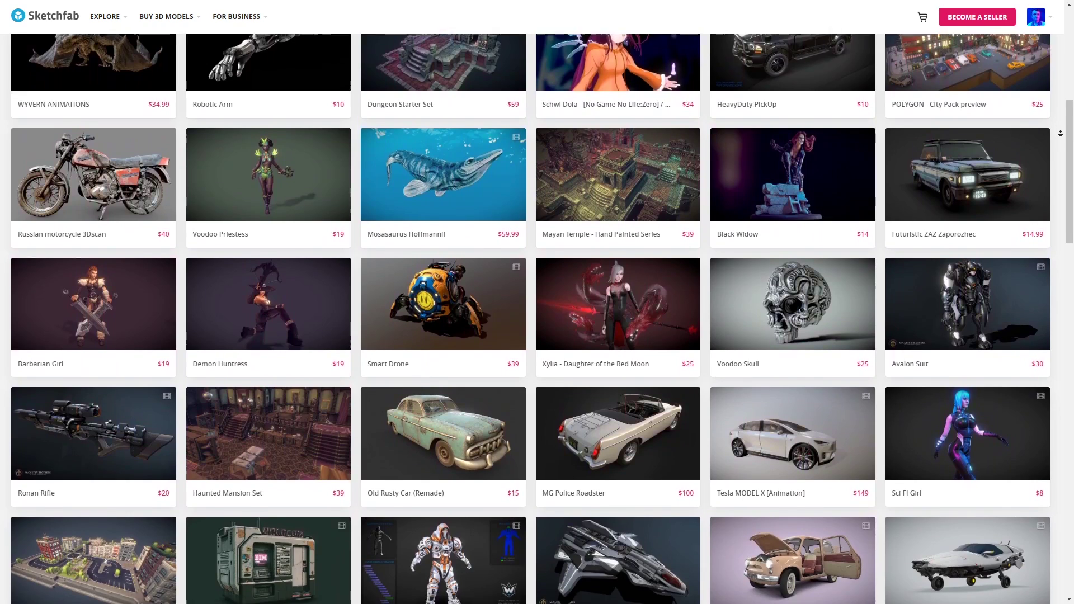
pyautogui.scroll(-3, 1060, 134)
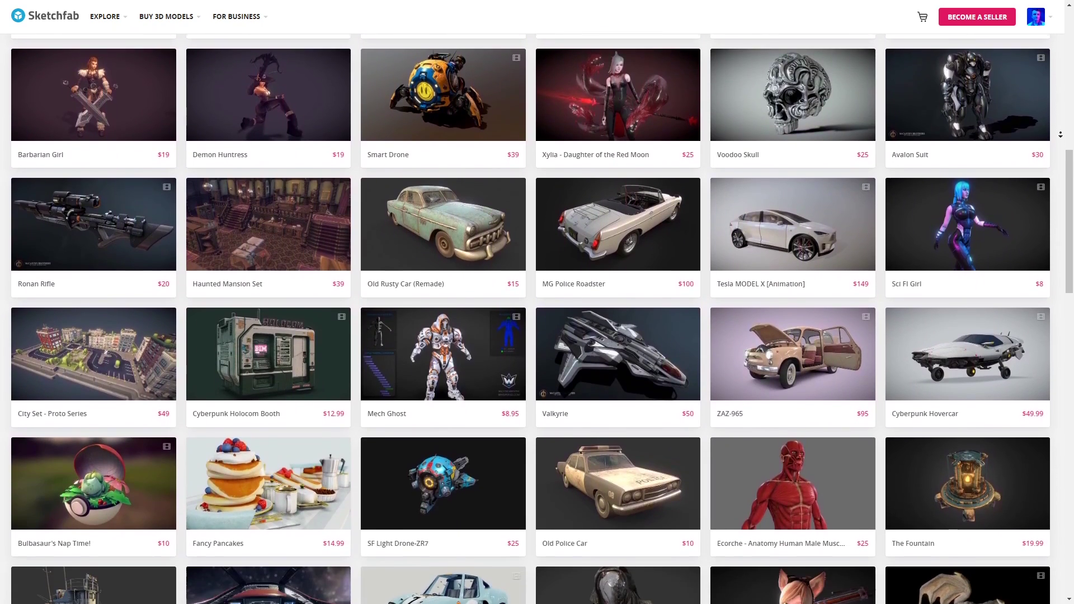